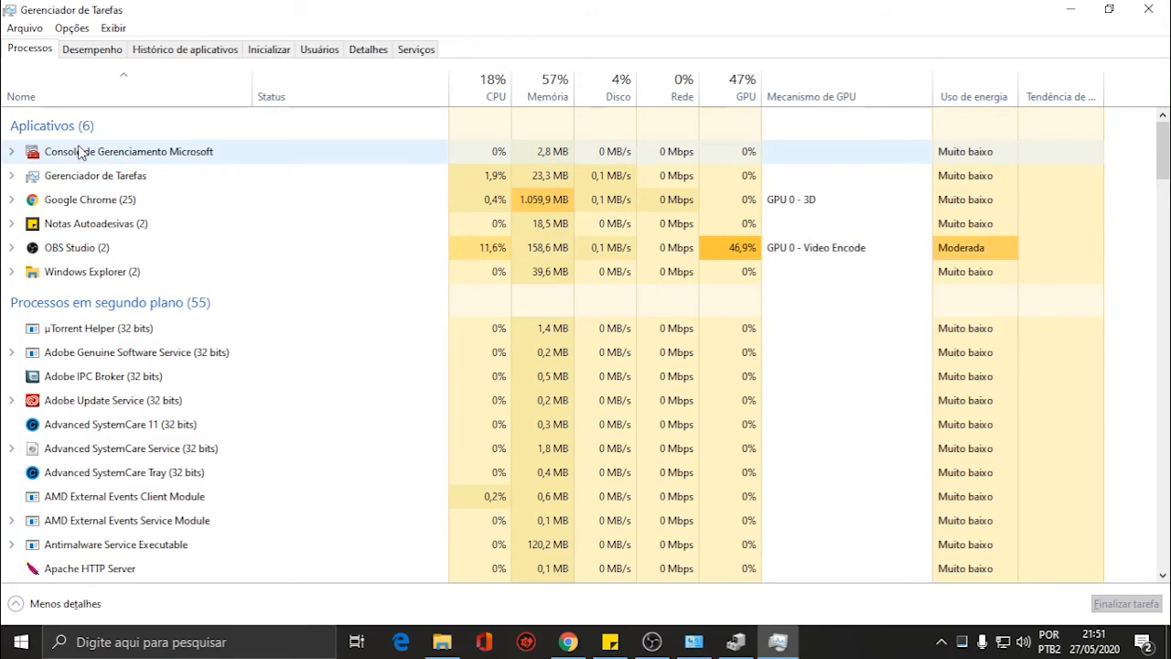
- Look over the running applications and background processes, glancing at the Device Manager's hardware list for comparison
scroll(154, 330, "down", 3)
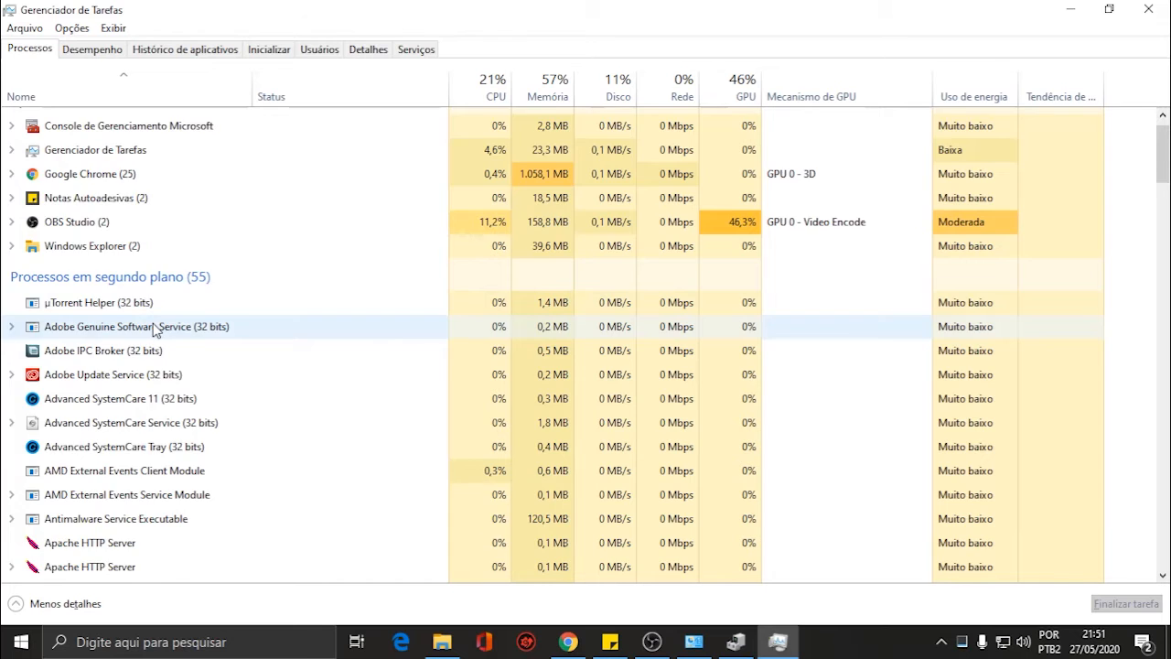
scroll(154, 330, "down", 2)
scroll(170, 329, "up", 5)
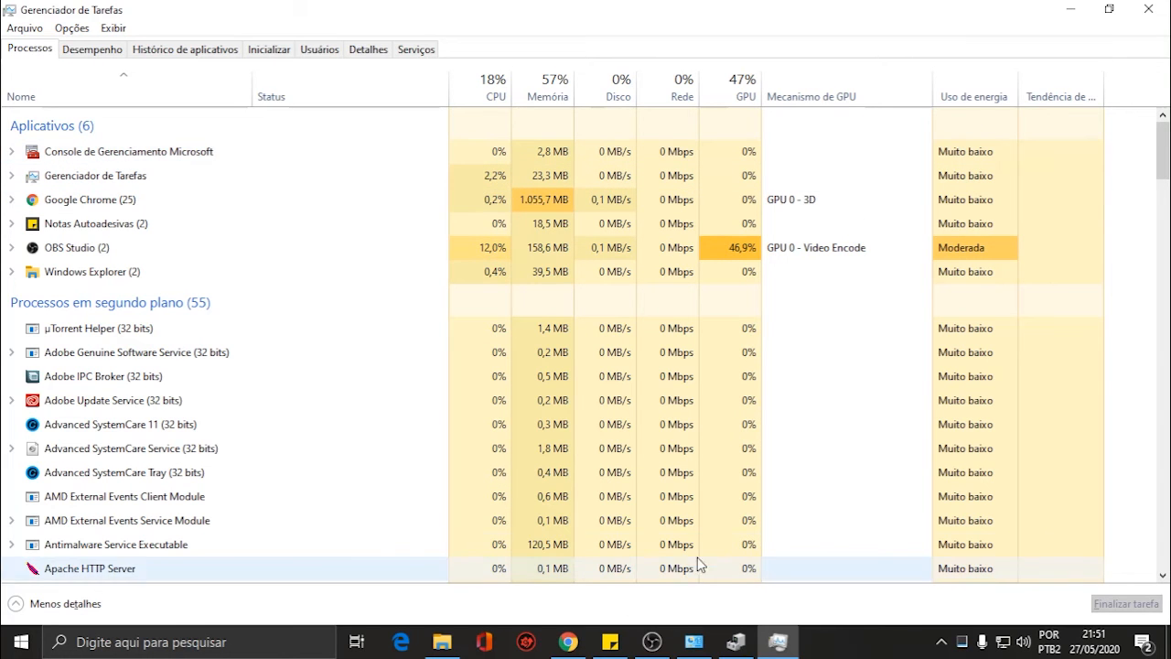
left_click(736, 645)
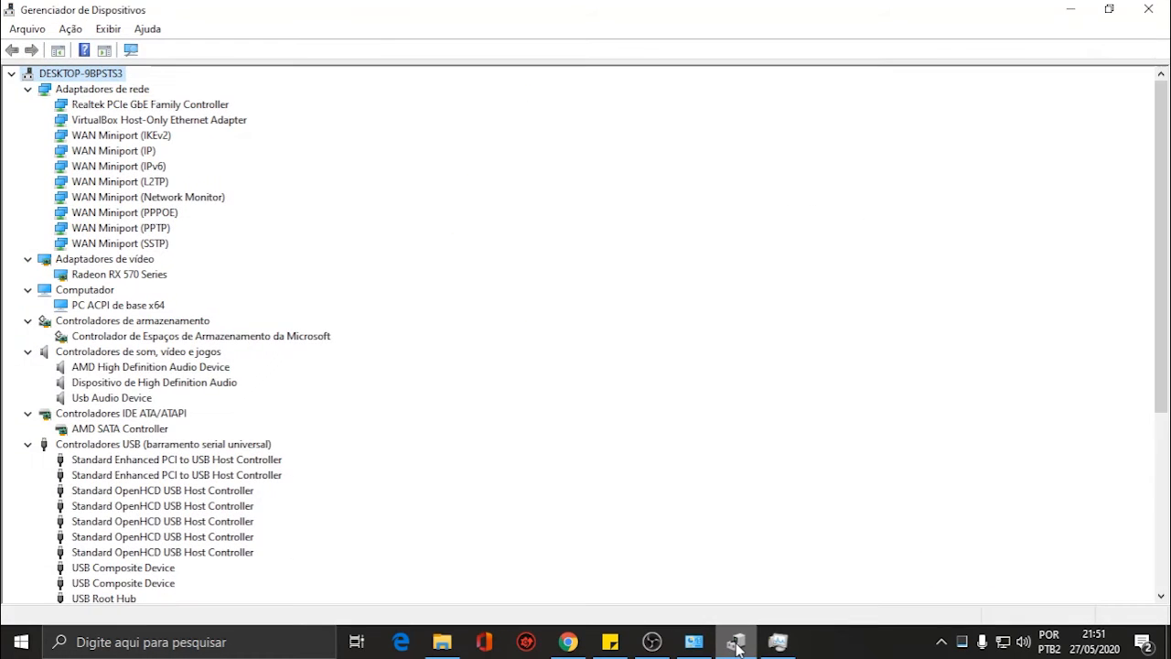
left_click(778, 641)
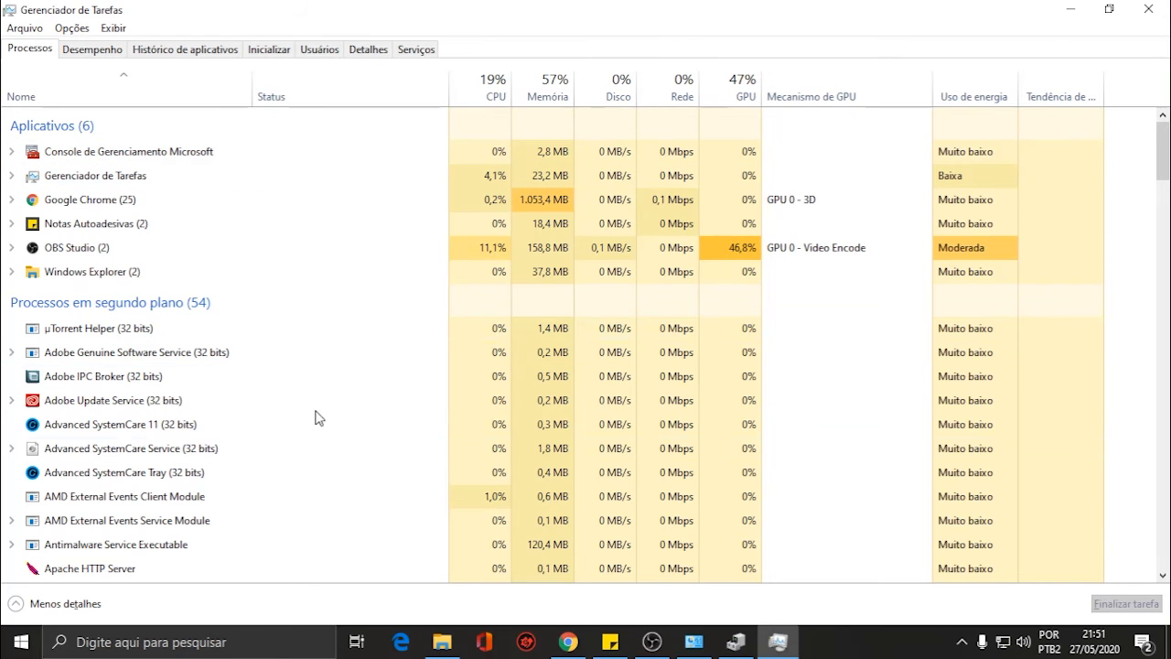
- Examine the list of background processes and how much CPU, memory, disk, network and GPU each one uses
scroll(269, 335, "down", 1)
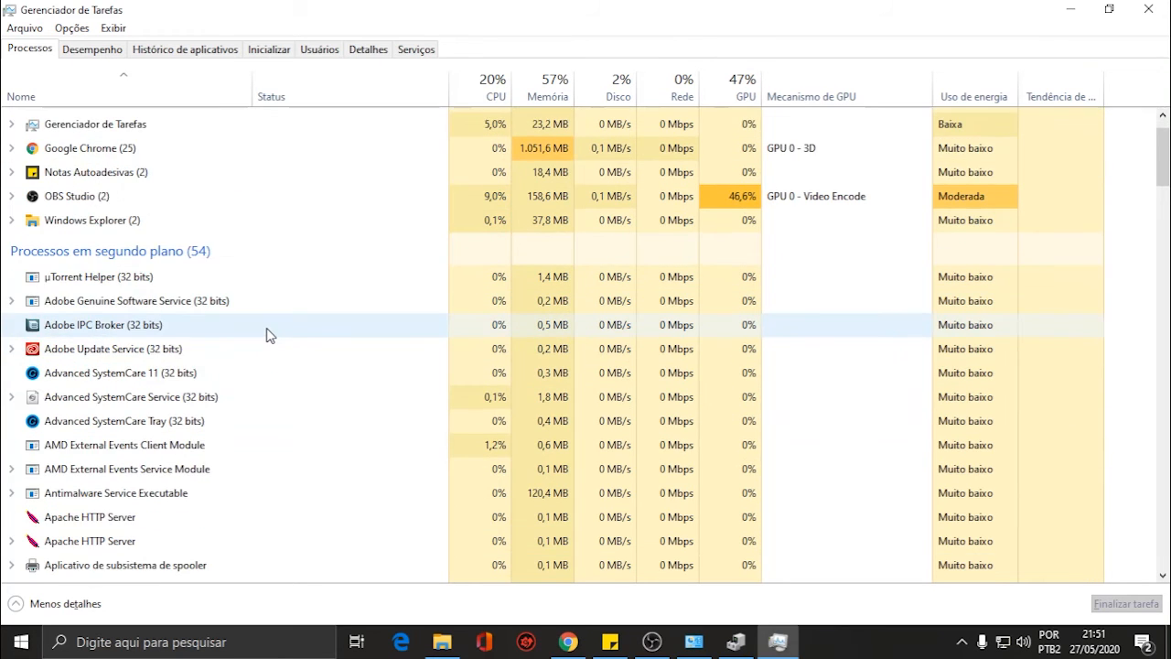
scroll(268, 335, "down", 3)
scroll(268, 335, "down", 2)
scroll(268, 334, "down", 2)
scroll(295, 340, "up", 8)
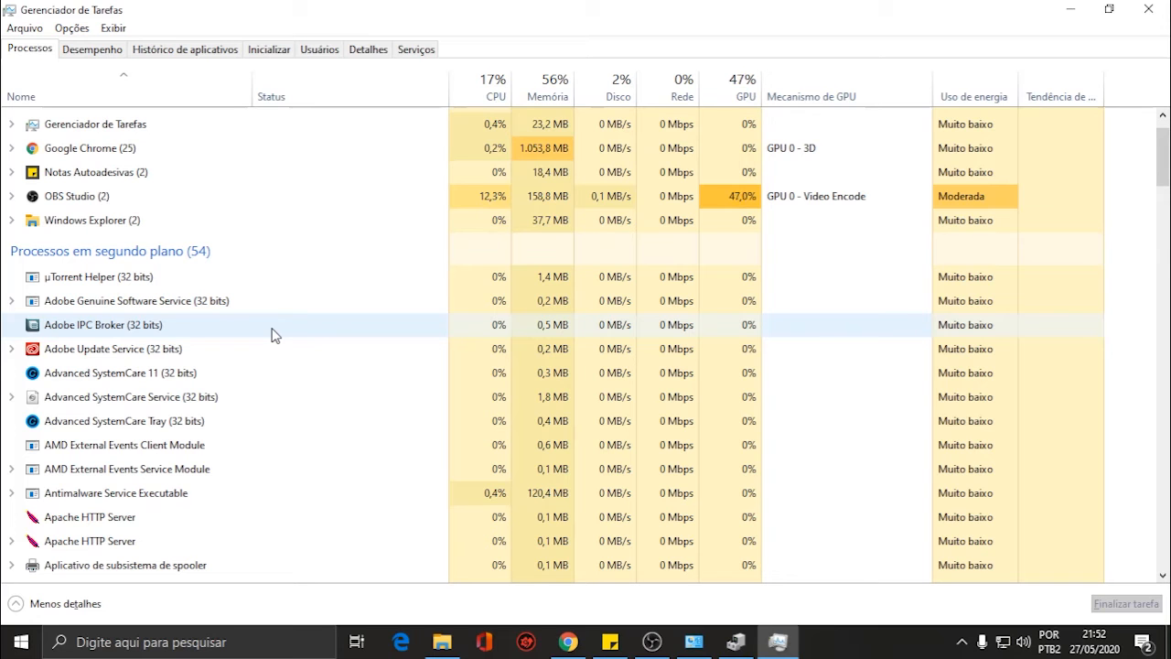
scroll(384, 397, "down", 1)
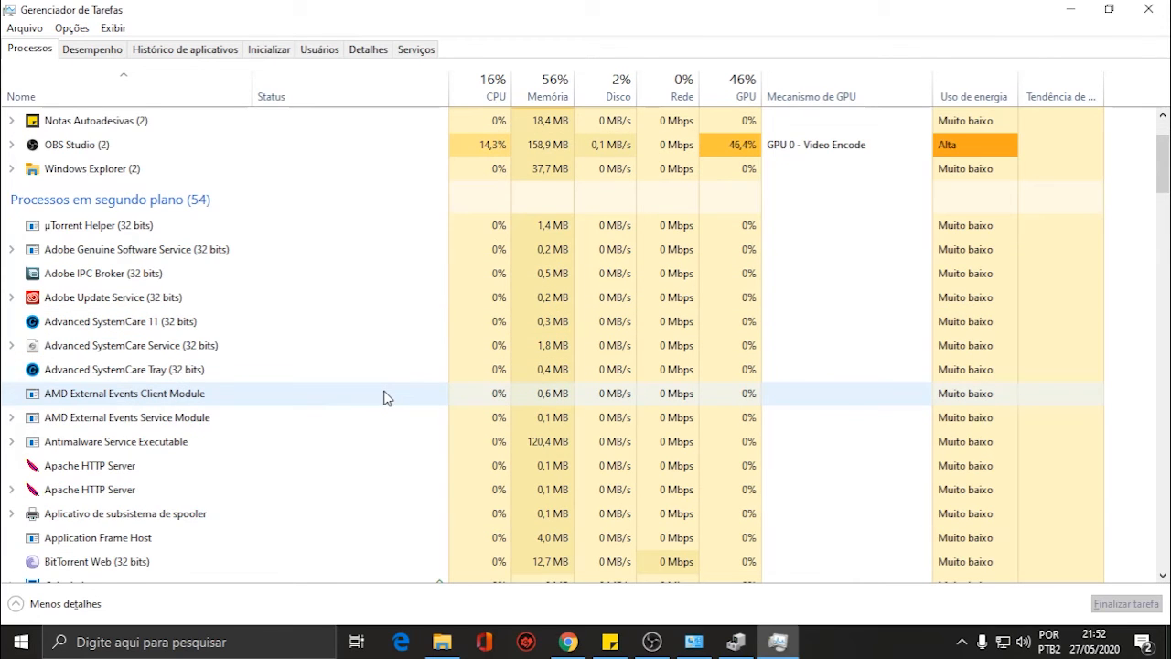
scroll(384, 397, "up", 1)
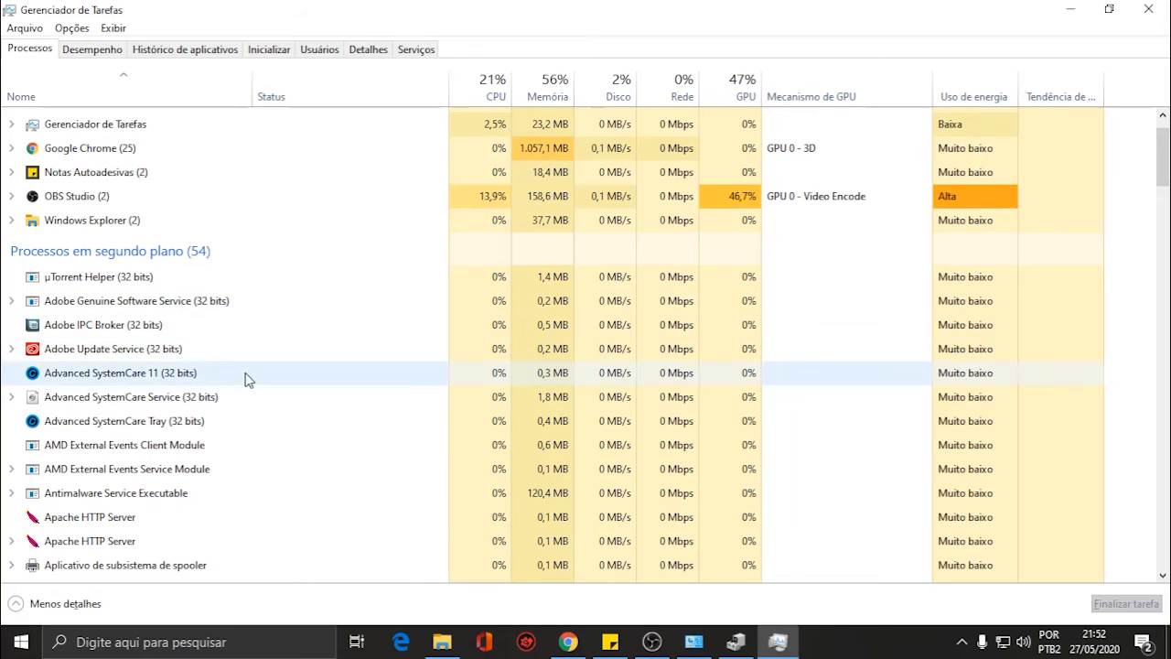
scroll(82, 393, "down", 3)
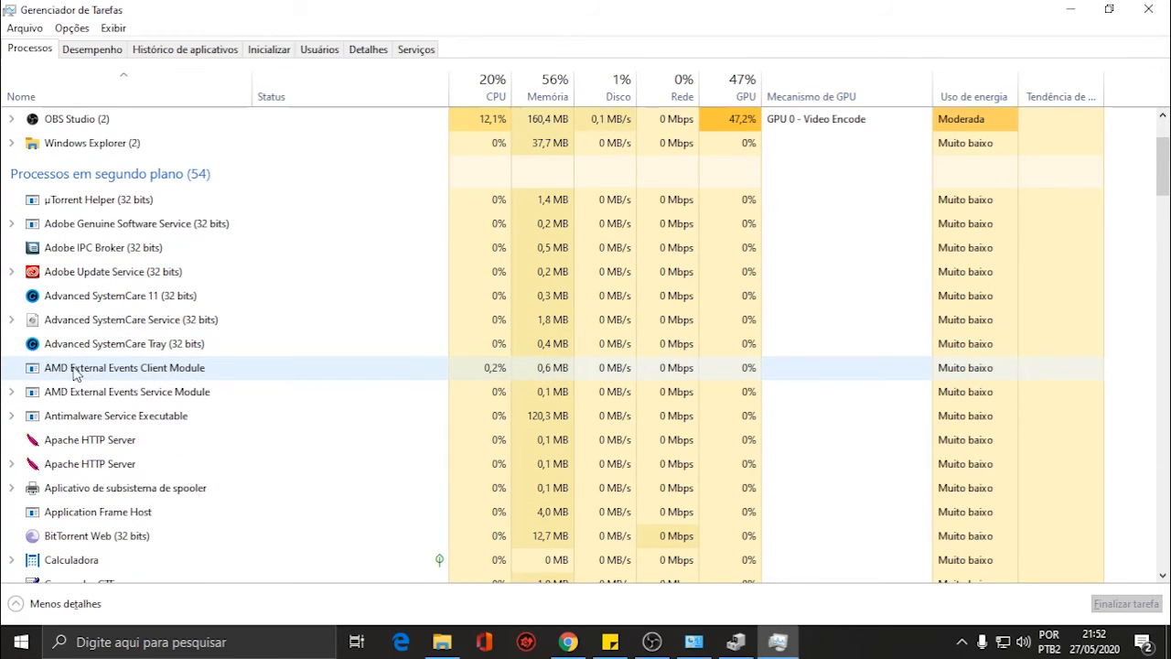
scroll(265, 381, "down", 1)
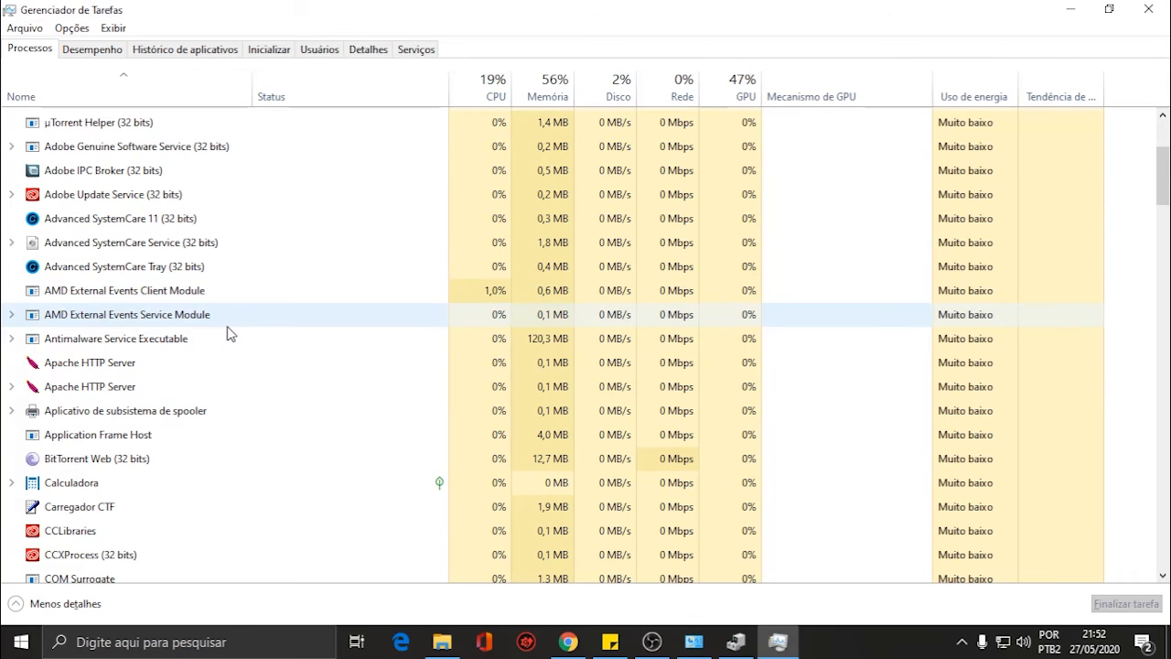
scroll(262, 382, "up", 3)
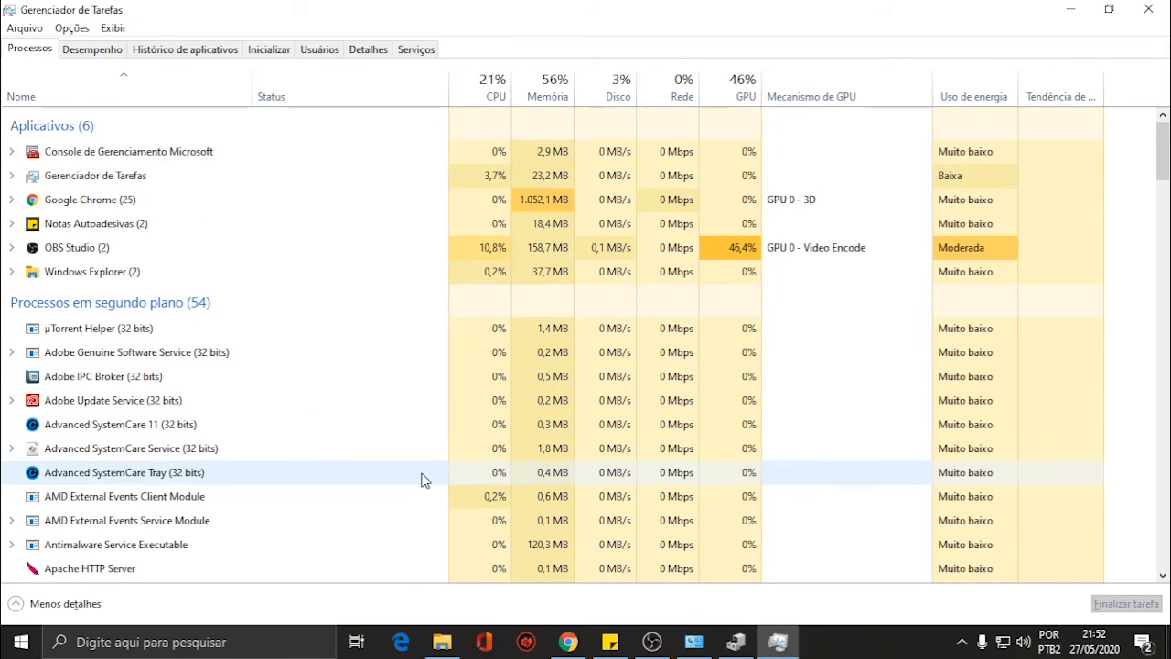
- View the performance graphs for the CPU, memory, Disco 0, the Realtek Ethernet adapter and GPU 0
left_click(79, 52)
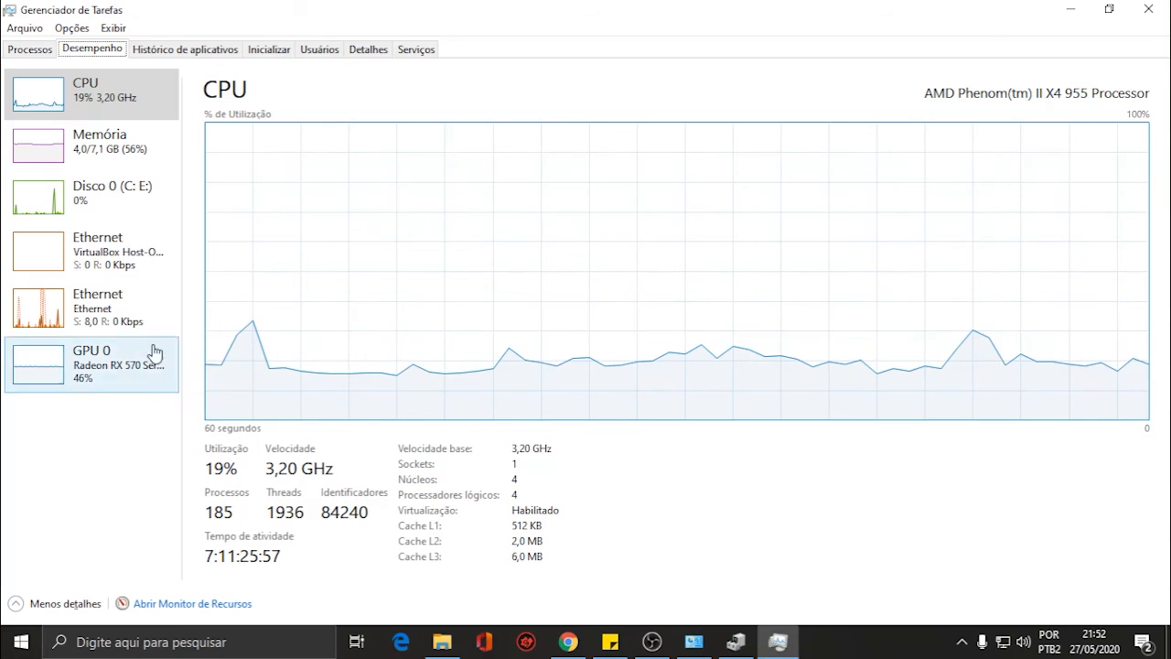
left_click(105, 158)
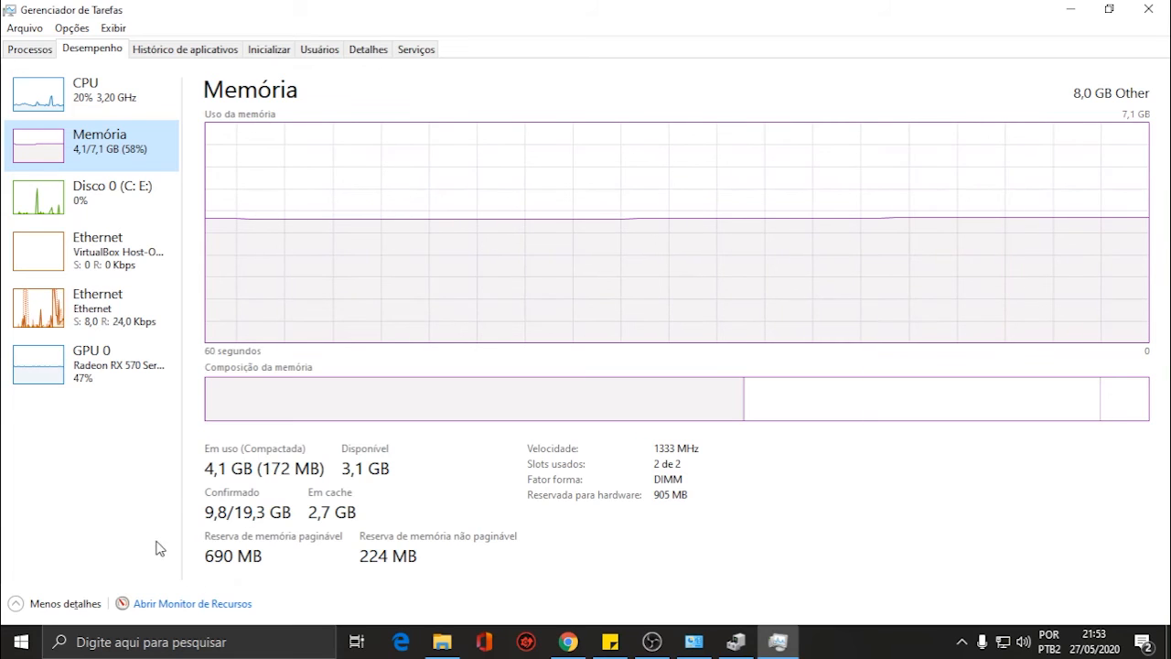
left_click(117, 200)
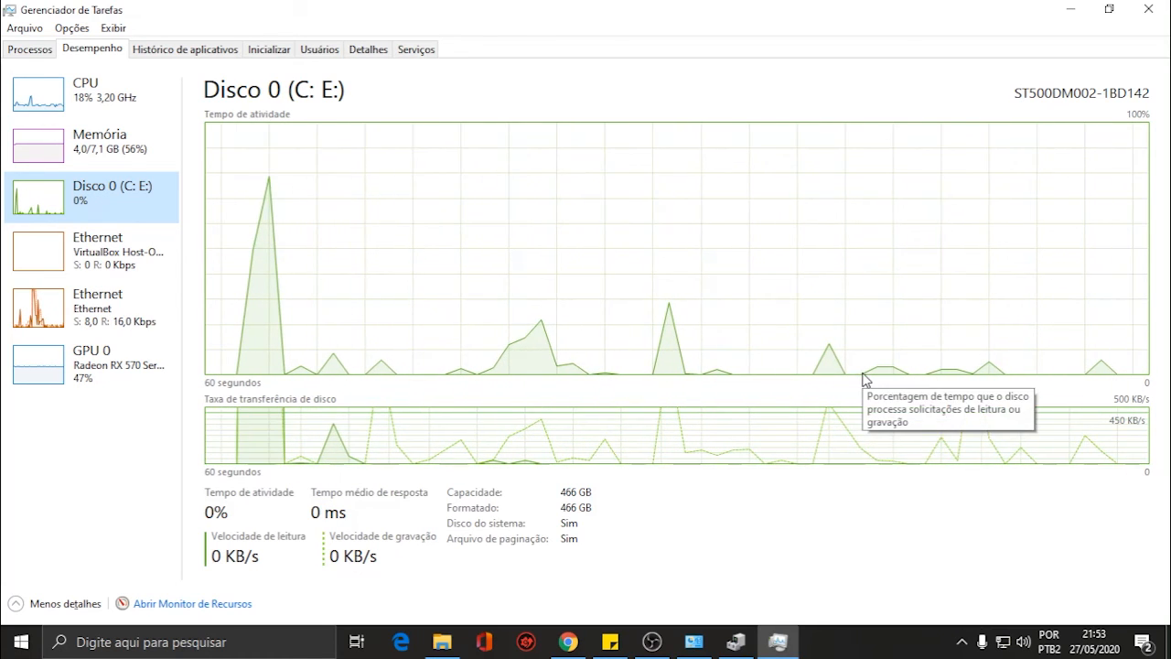
left_click(108, 329)
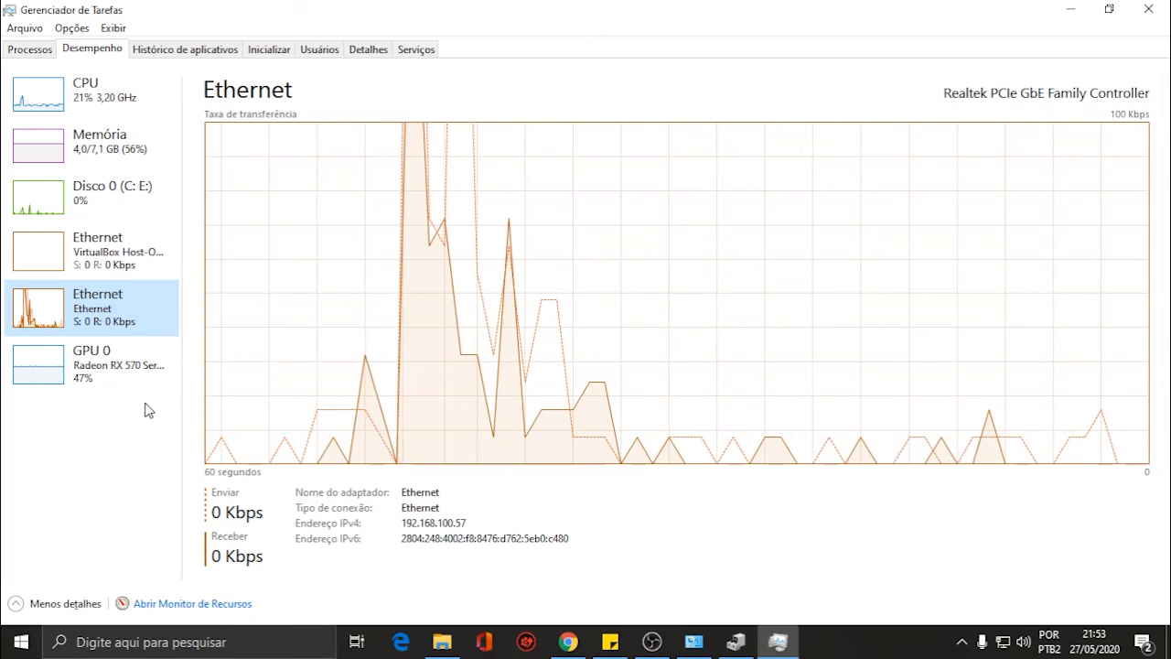
left_click(107, 379)
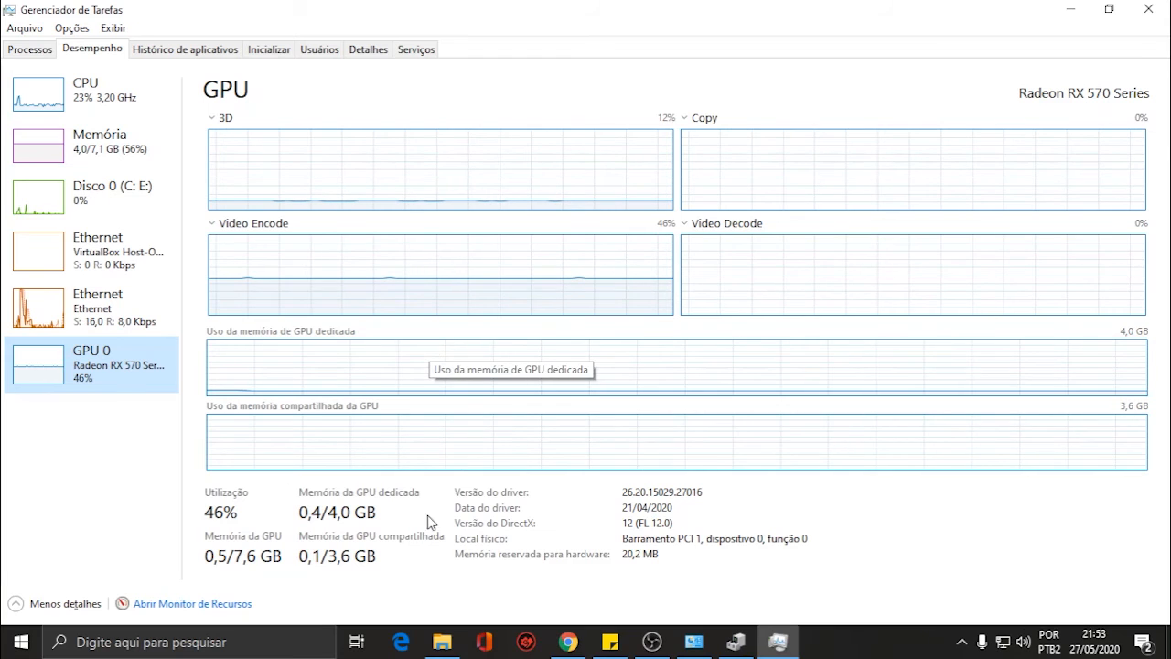
- Review the app history to see each app's CPU time and network usage
left_click(190, 53)
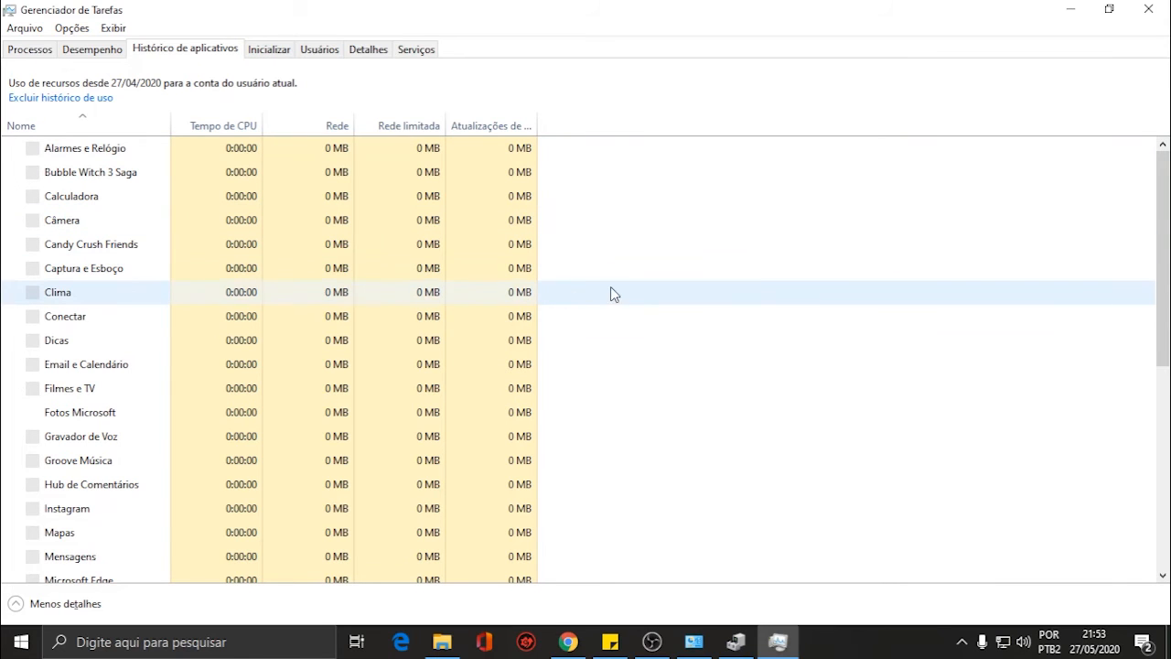
scroll(117, 291, "down", 5)
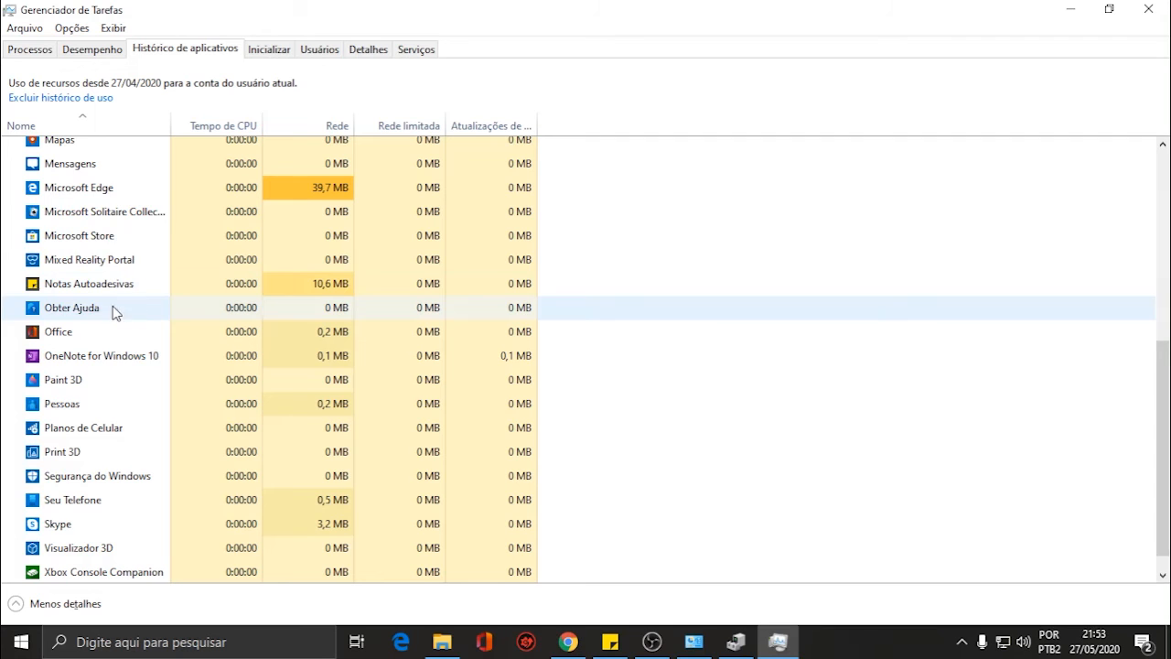
scroll(105, 313, "down", 1)
scroll(119, 471, "up", 6)
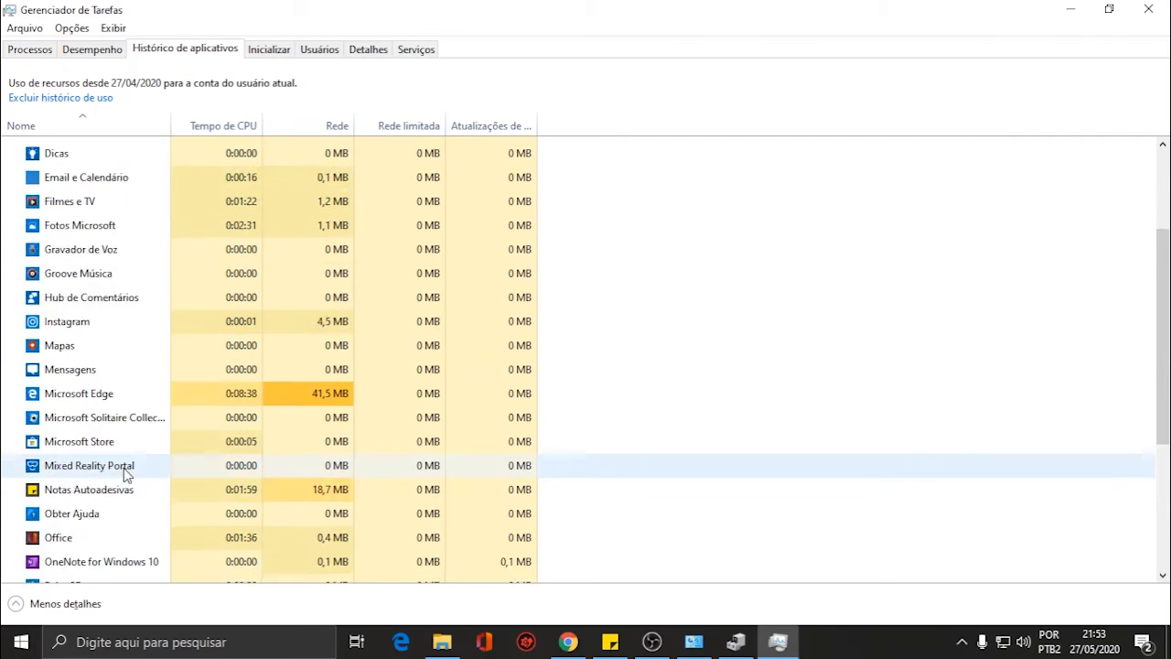
- Disable BitTorrent Web and CCXProcess in the list of programs that start with Windows
left_click(266, 53)
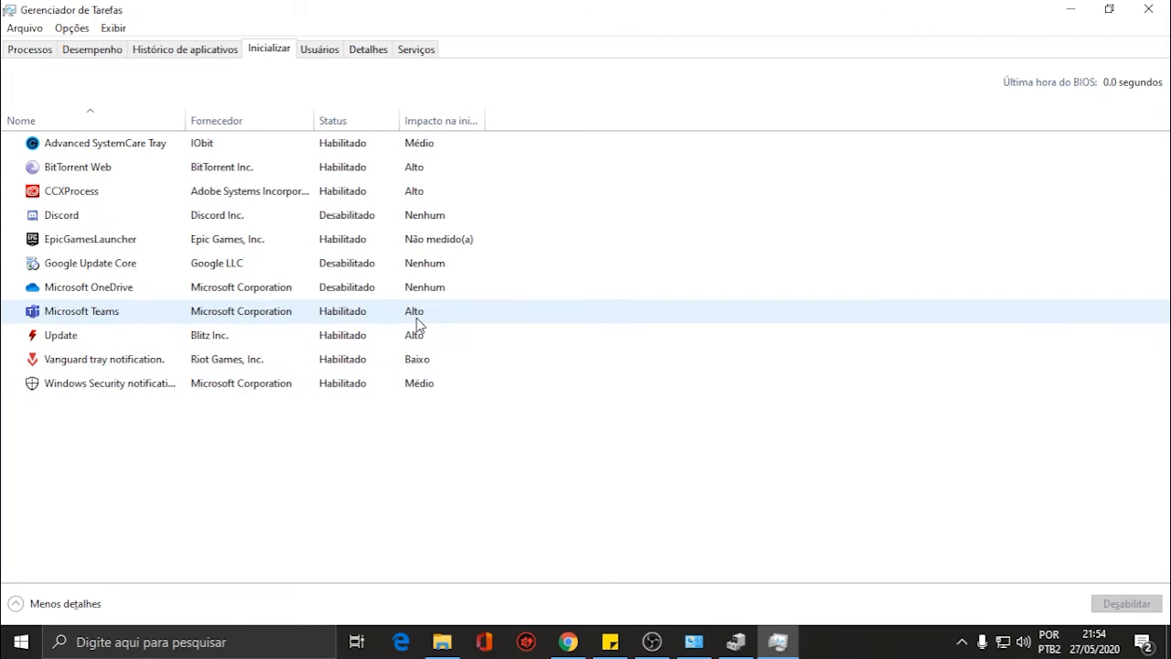
mouse_move(449, 243)
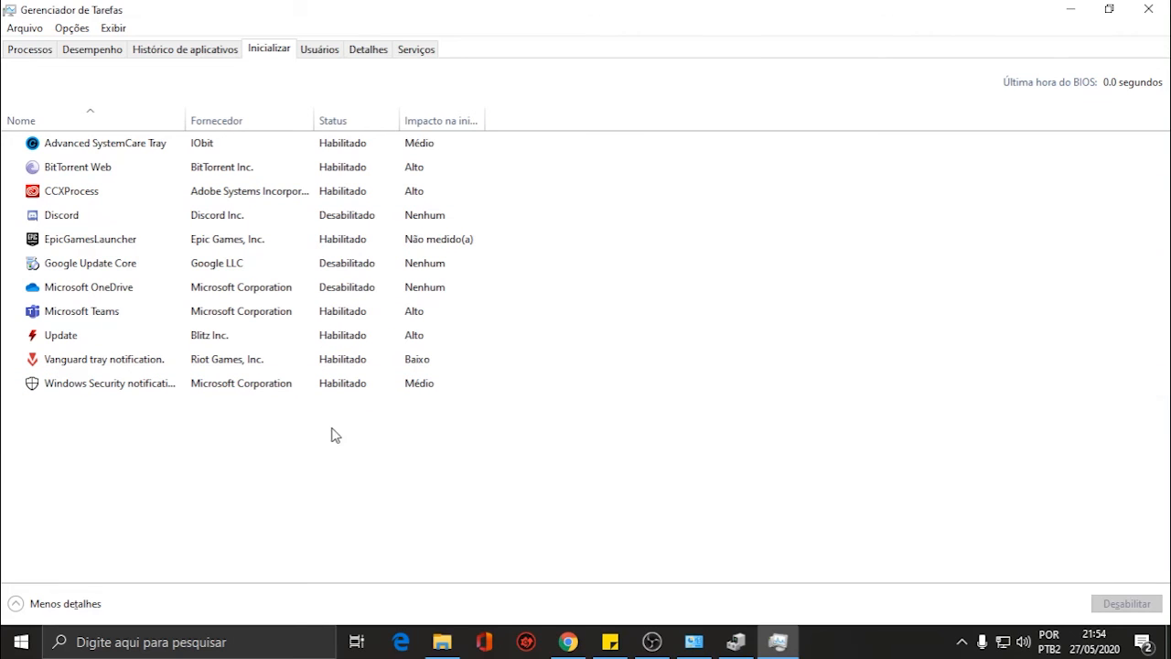
left_click(348, 149)
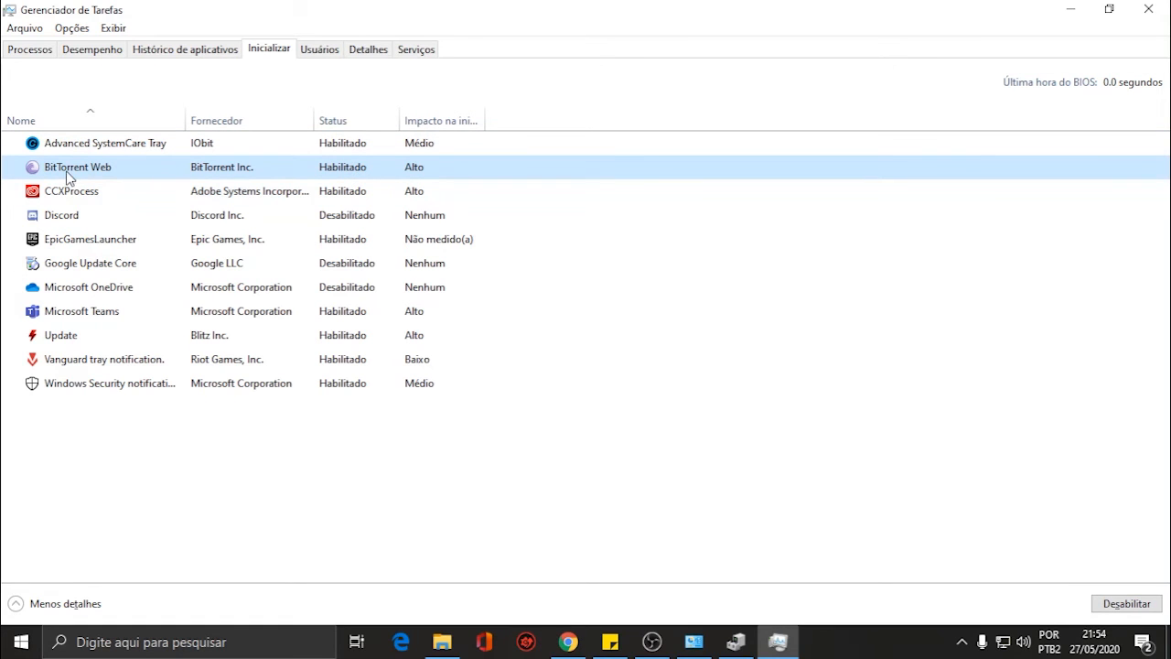
right_click(98, 169)
left_click(149, 200)
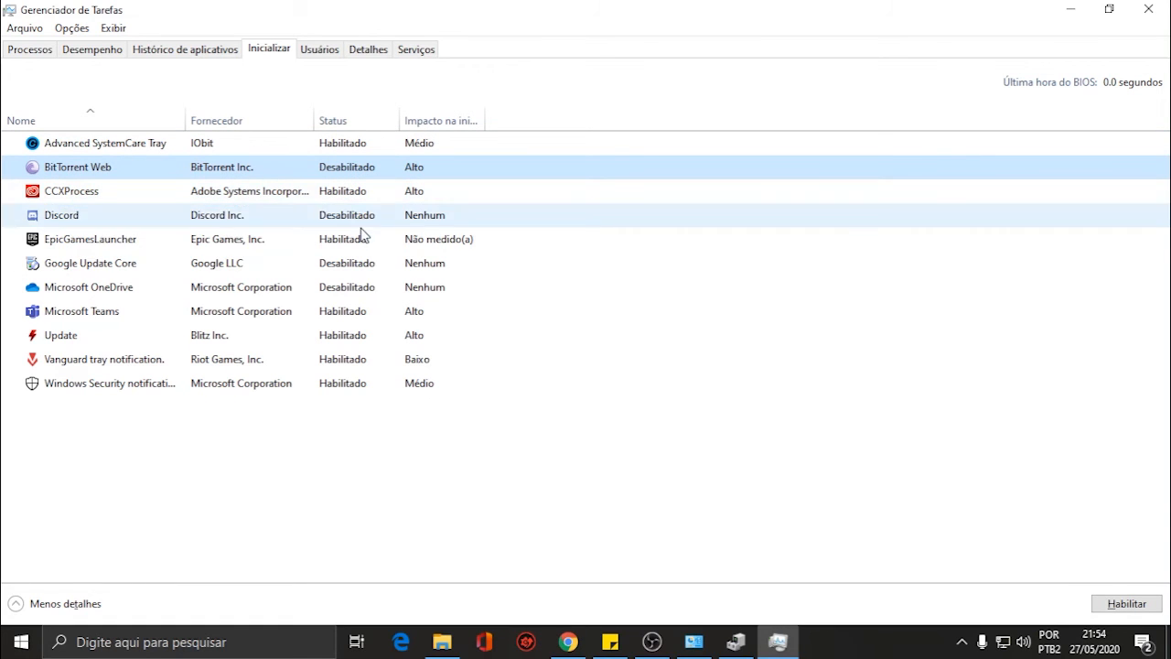
left_click(340, 200)
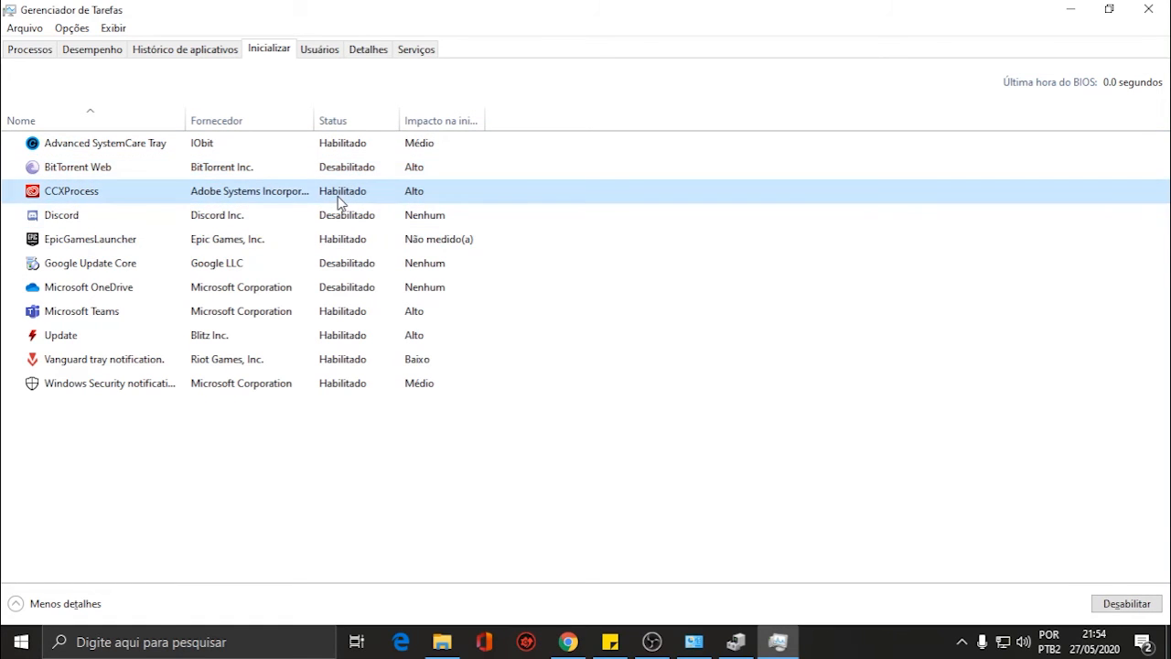
right_click(340, 200)
left_click(390, 226)
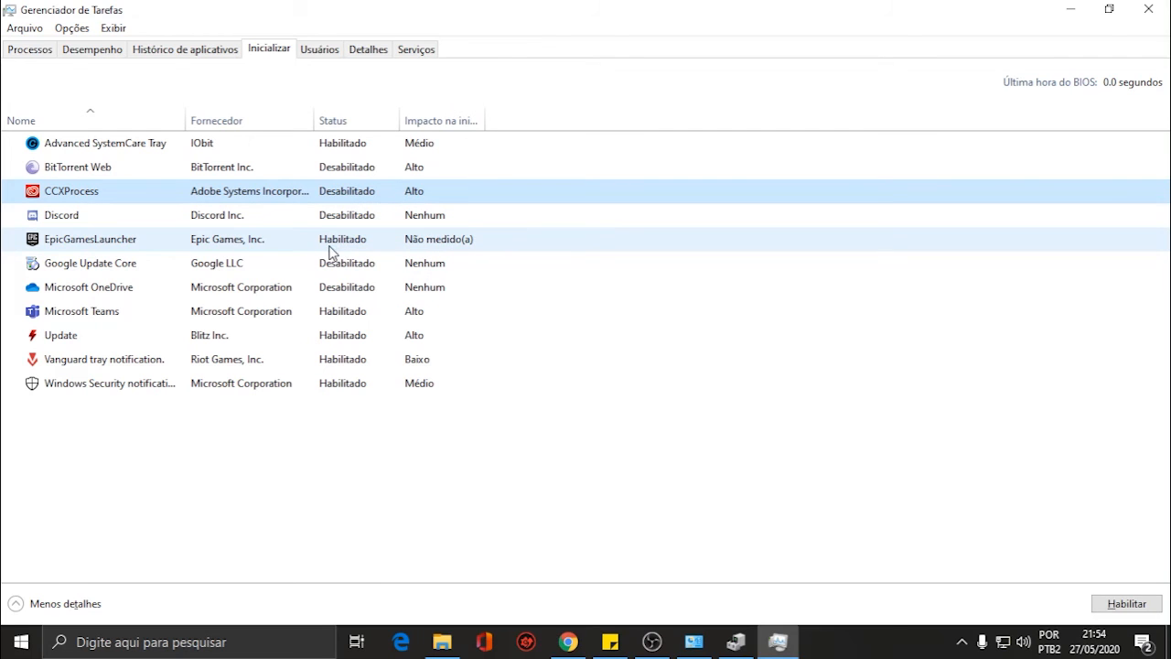
- Disable EpicGamesLauncher and Microsoft Teams as startup programs
left_click(329, 249)
right_click(363, 242)
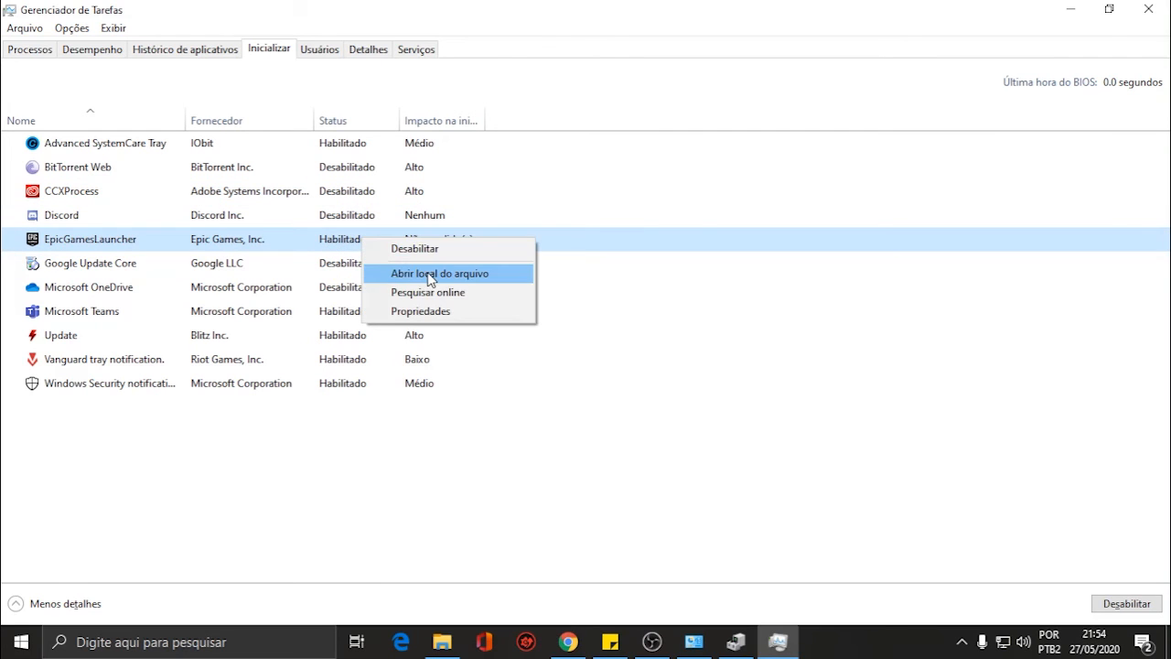
left_click(425, 250)
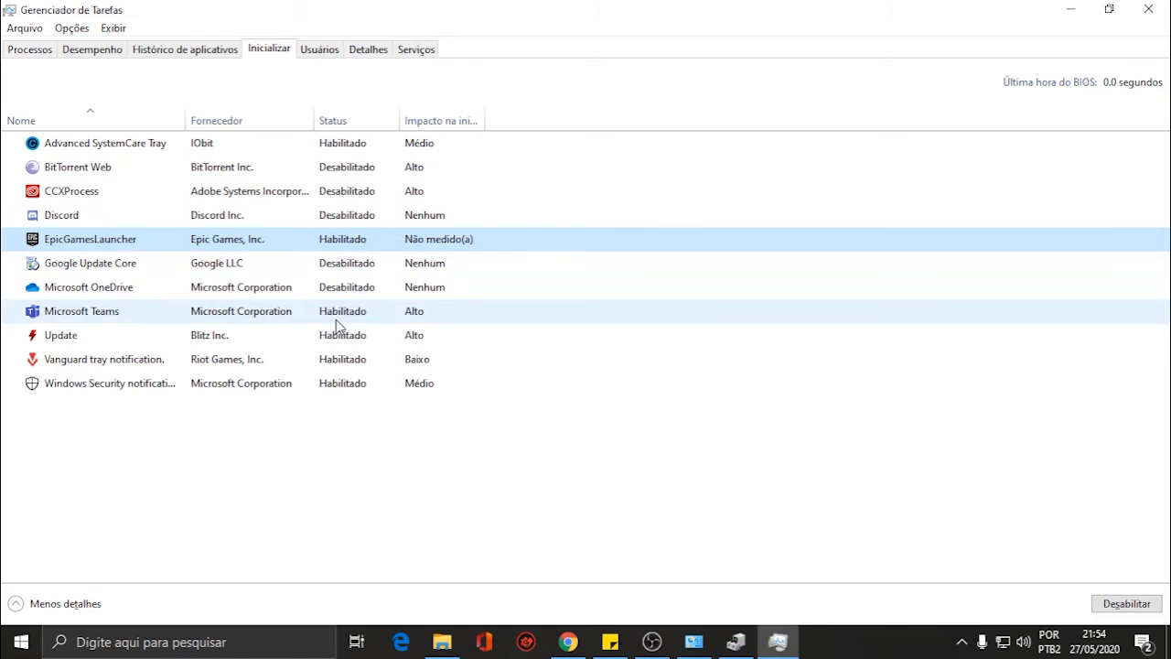
left_click(355, 315)
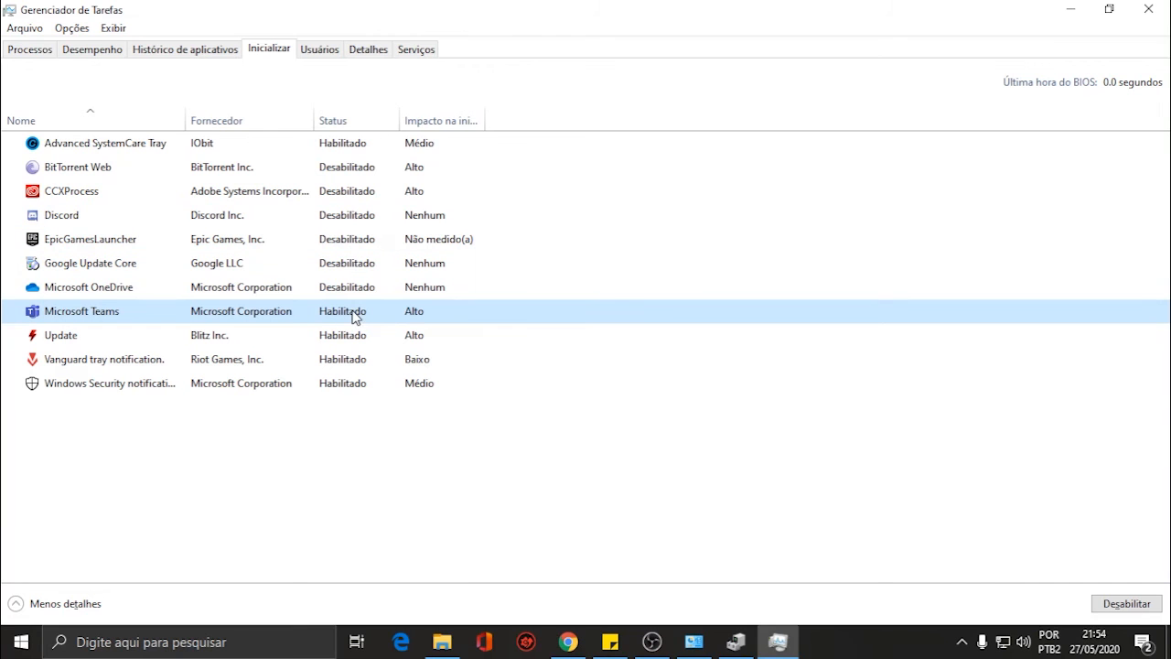
right_click(355, 315)
left_click(422, 317)
- Disable the Blitz Inc. Update entry and Vanguard tray notification as startup programs
right_click(374, 335)
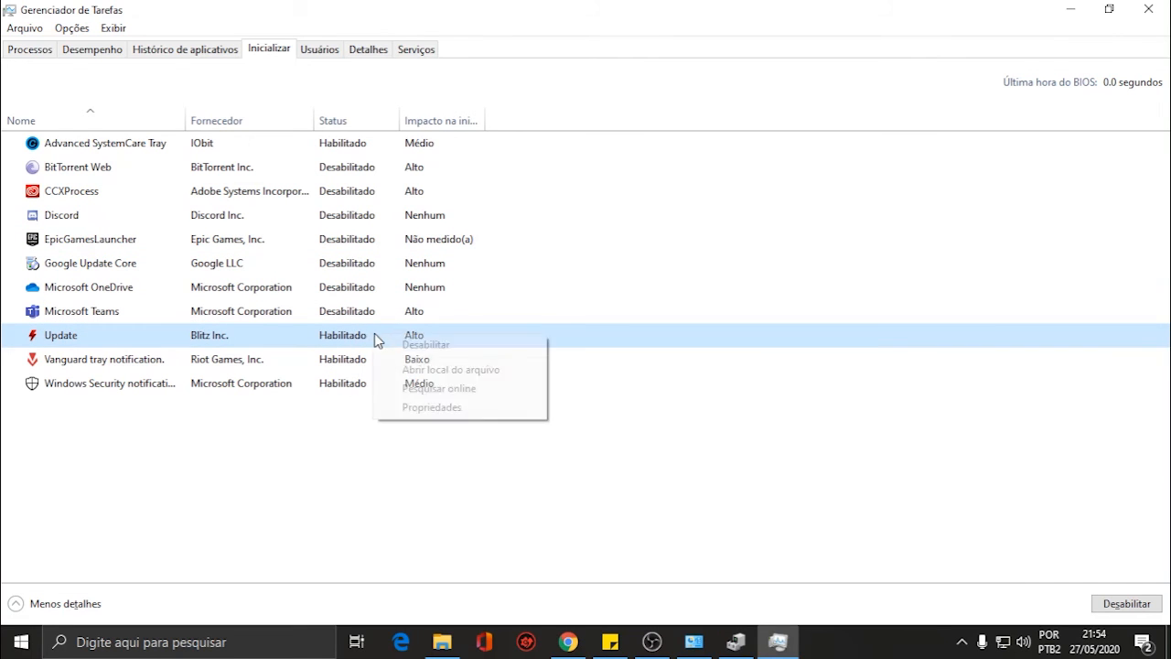
left_click(397, 344)
left_click(369, 356)
right_click(363, 356)
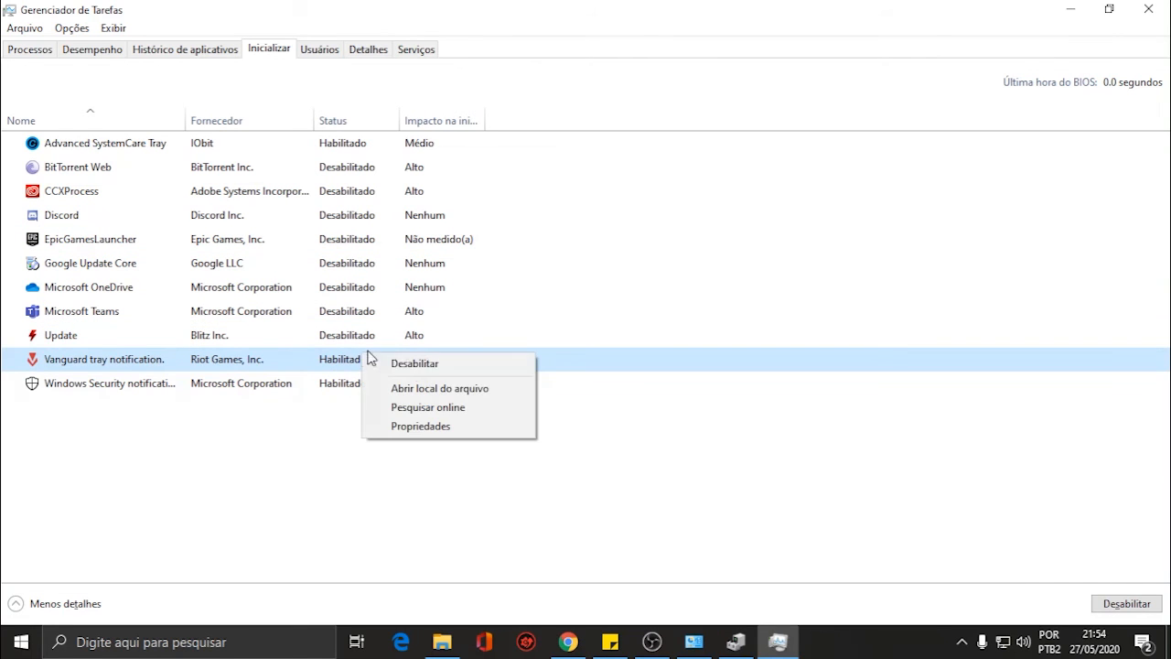
left_click(410, 363)
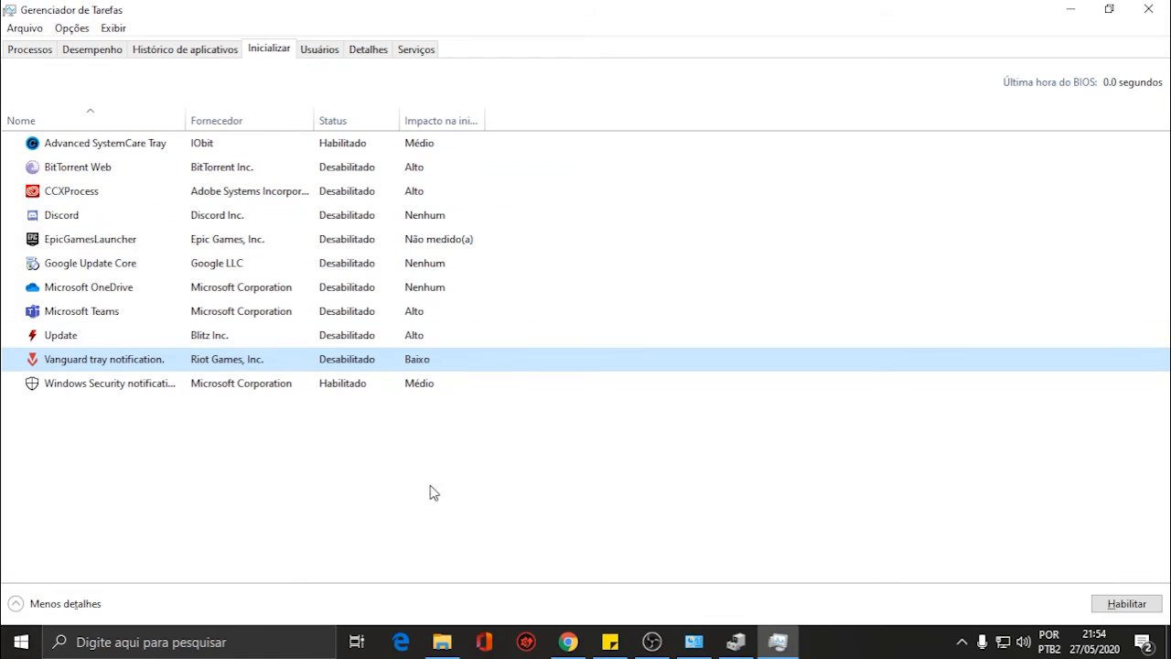
- Expand the signed-in user's account in the users view and review the processes running under it
left_click(326, 50)
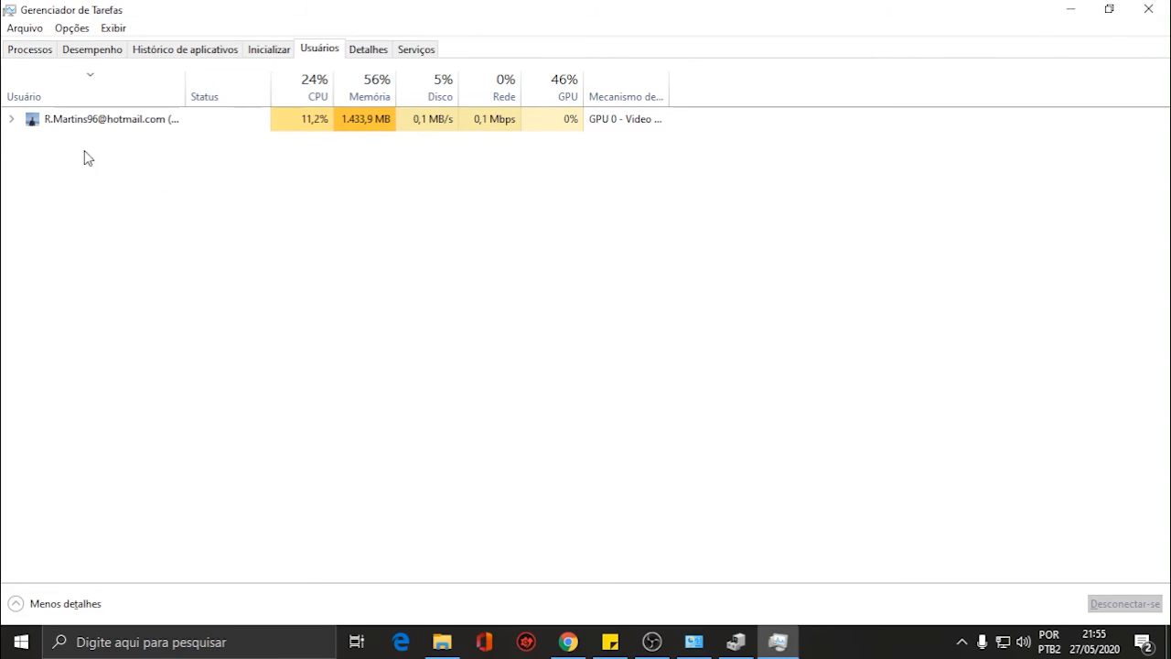
left_click(11, 120)
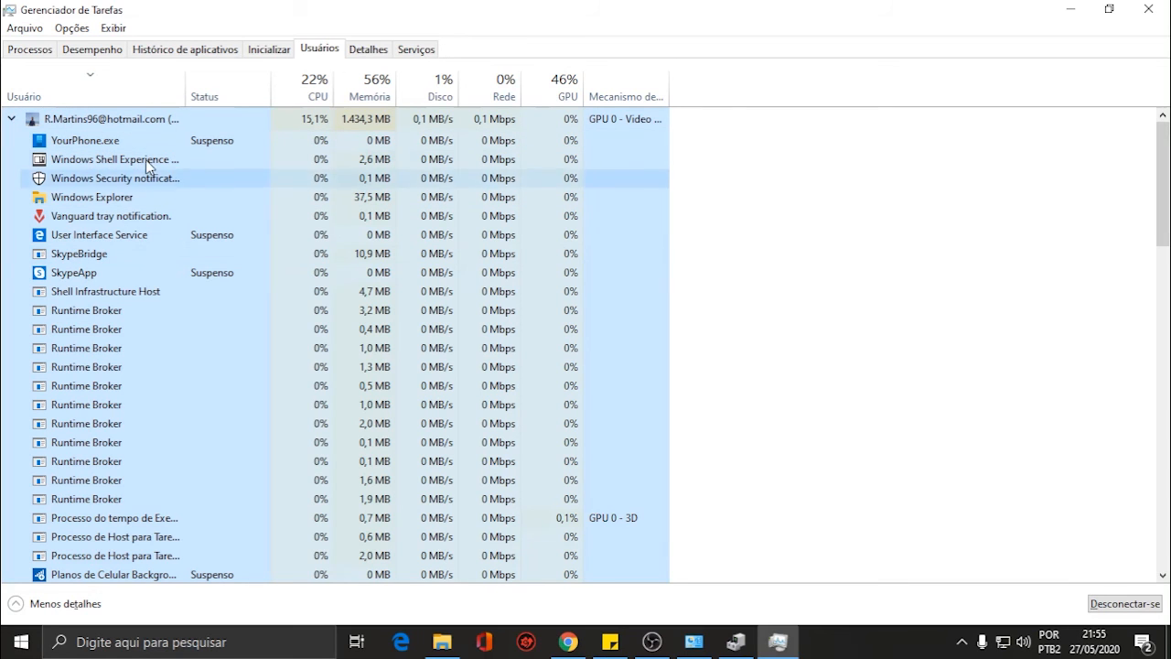
scroll(147, 242, "down", 1)
scroll(146, 240, "up", 1)
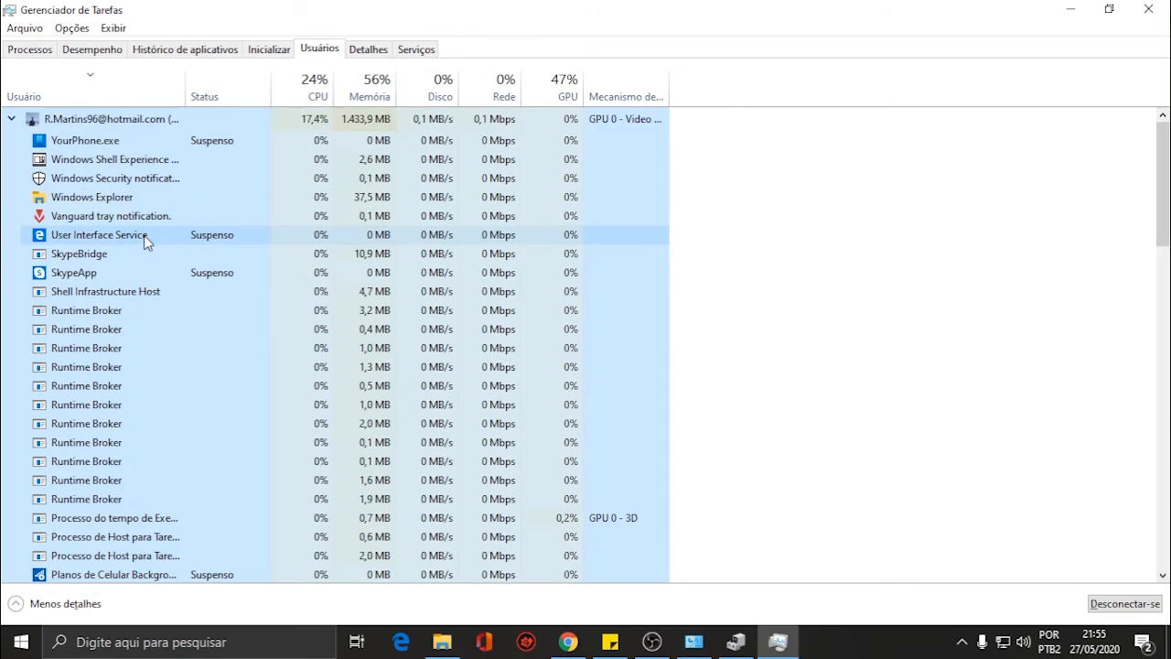
scroll(147, 238, "down", 2)
scroll(135, 154, "down", 5)
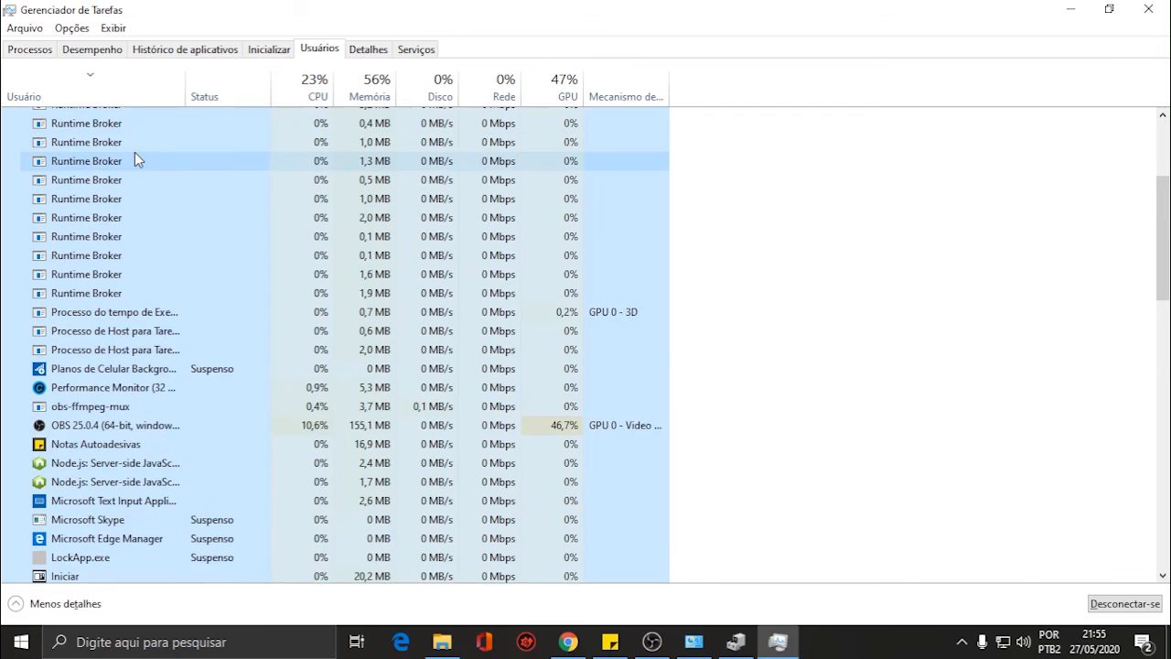
- Examine the processes listed under the signed-in user, checking the resource usage of OBS 25.0.4
scroll(166, 174, "up", 5)
scroll(172, 175, "up", 3)
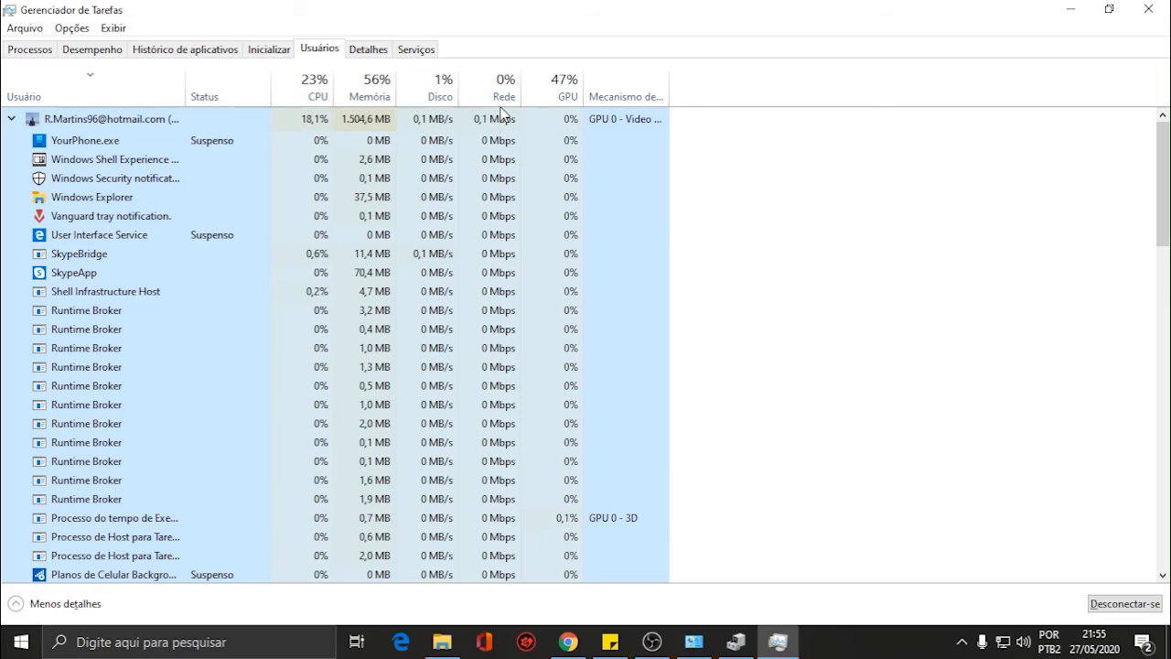
scroll(557, 284, "down", 2)
scroll(549, 290, "down", 2)
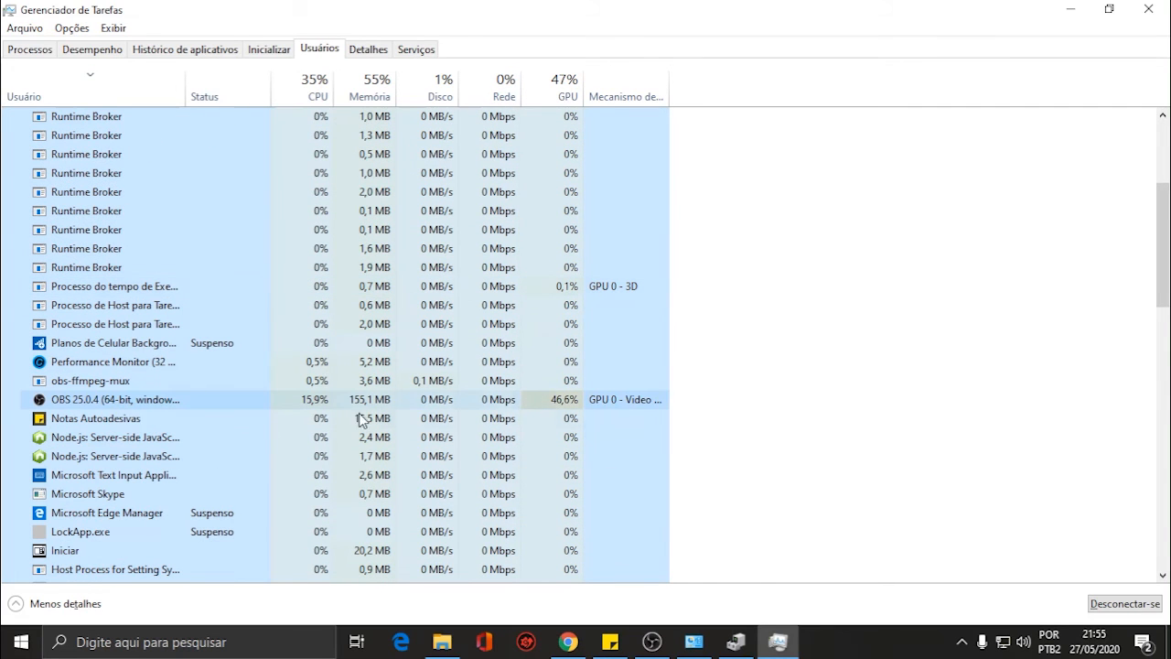
left_click(69, 403)
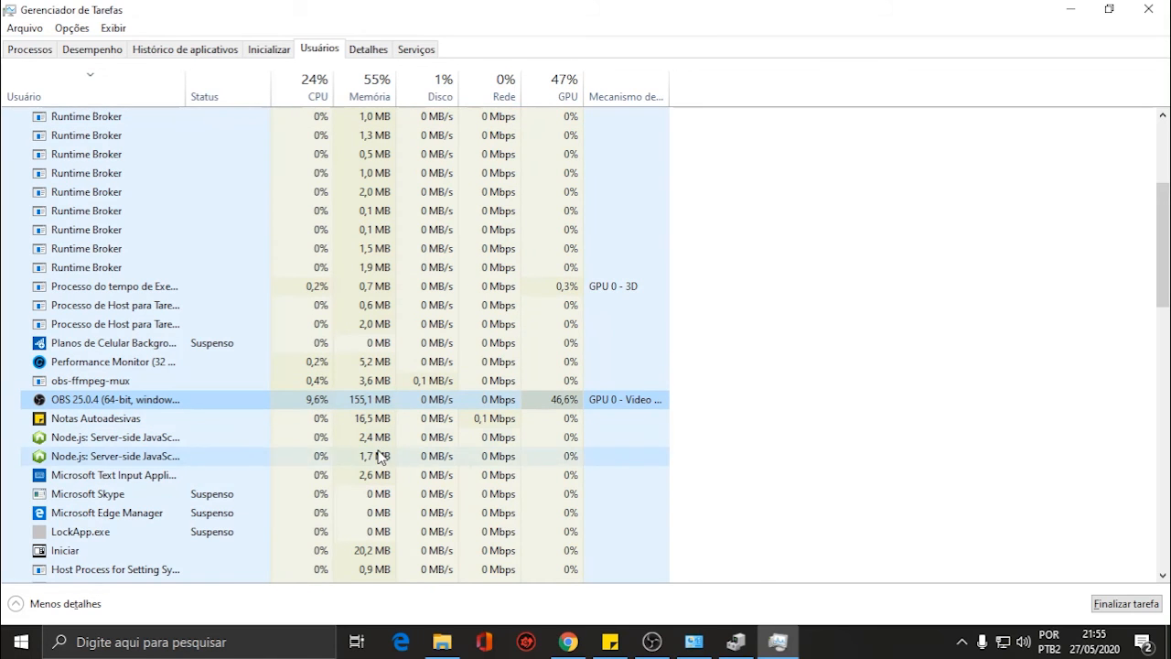
scroll(389, 445, "up", 4)
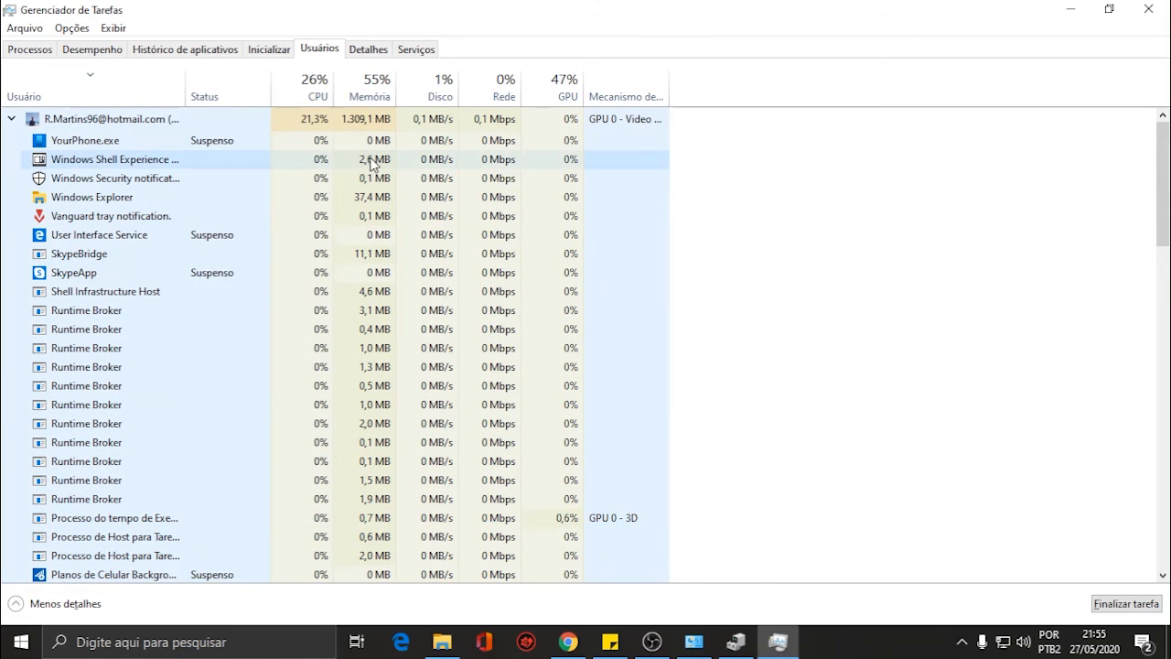
scroll(152, 269, "down", 3)
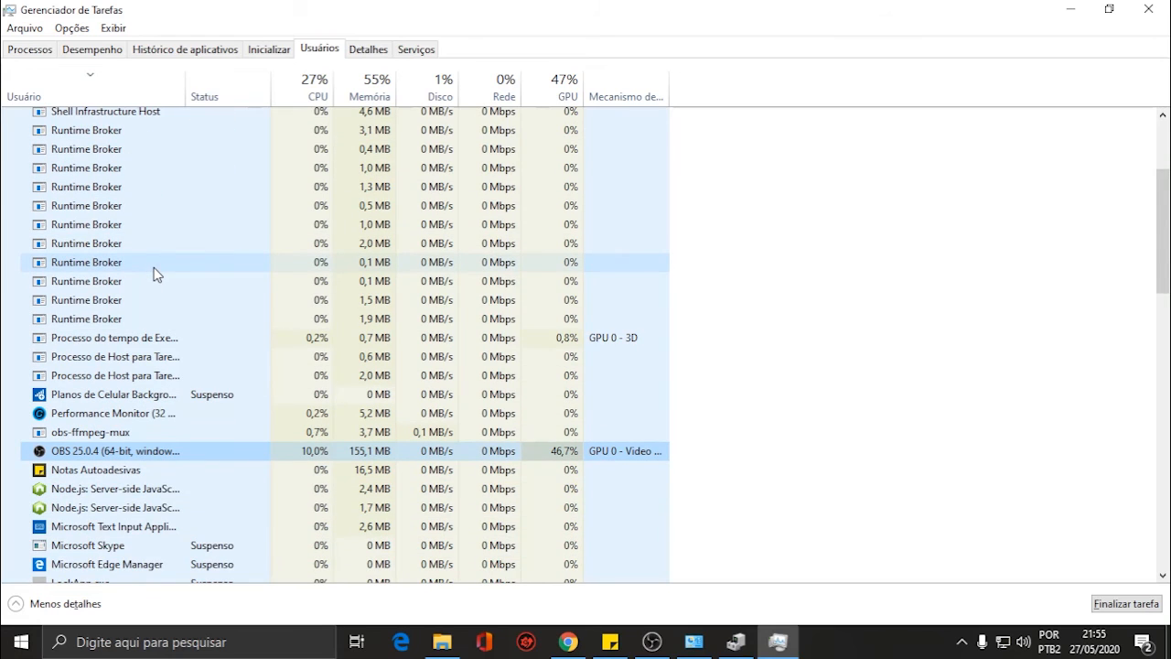
- Review the memory usage of the Google Chrome processes running under the signed-in user's account
scroll(153, 272, "down", 1)
scroll(303, 293, "down", 1)
scroll(376, 332, "down", 5)
scroll(379, 340, "down", 2)
scroll(379, 341, "down", 3)
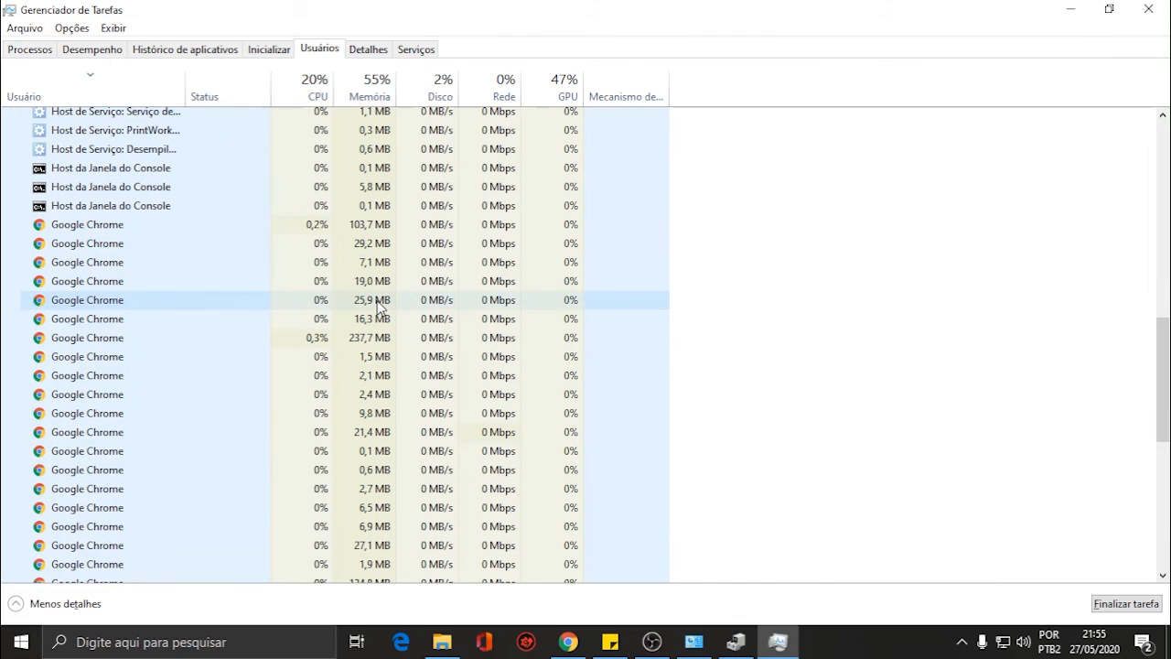
left_click(383, 227)
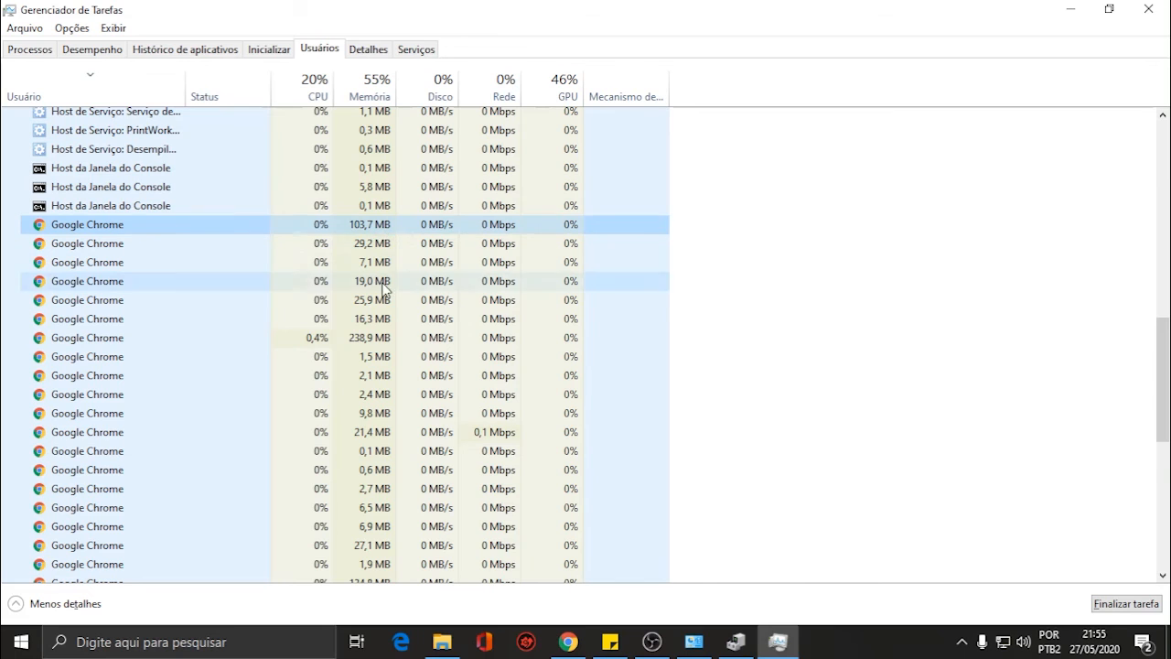
scroll(375, 346, "down", 3)
scroll(370, 355, "down", 1)
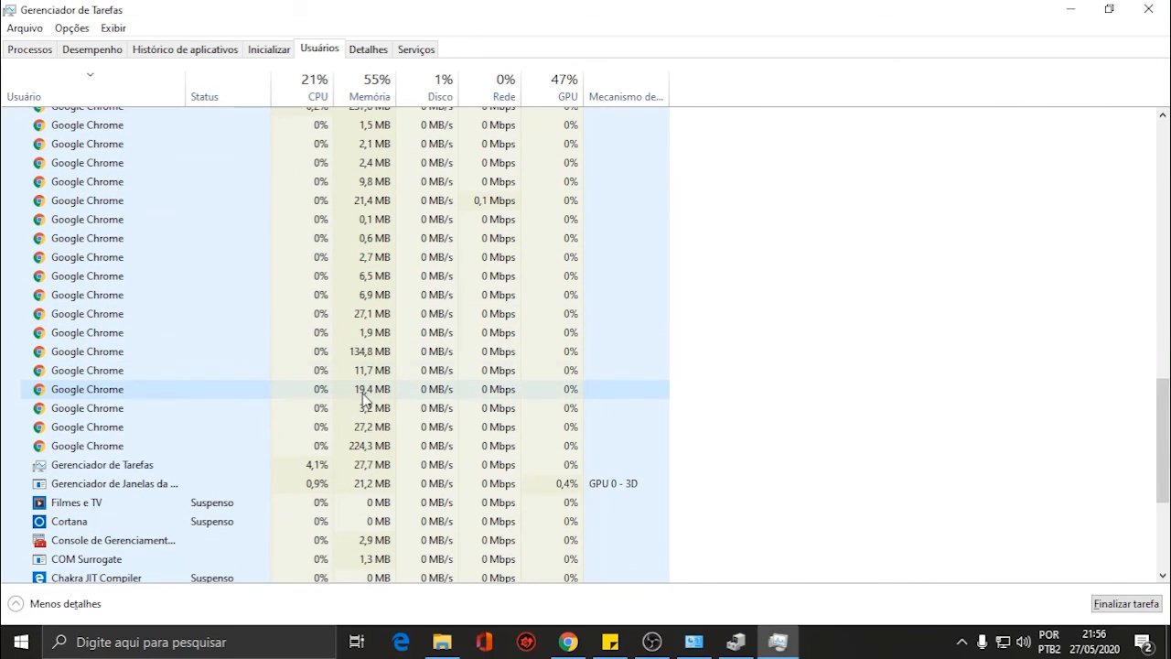
scroll(371, 448, "up", 12)
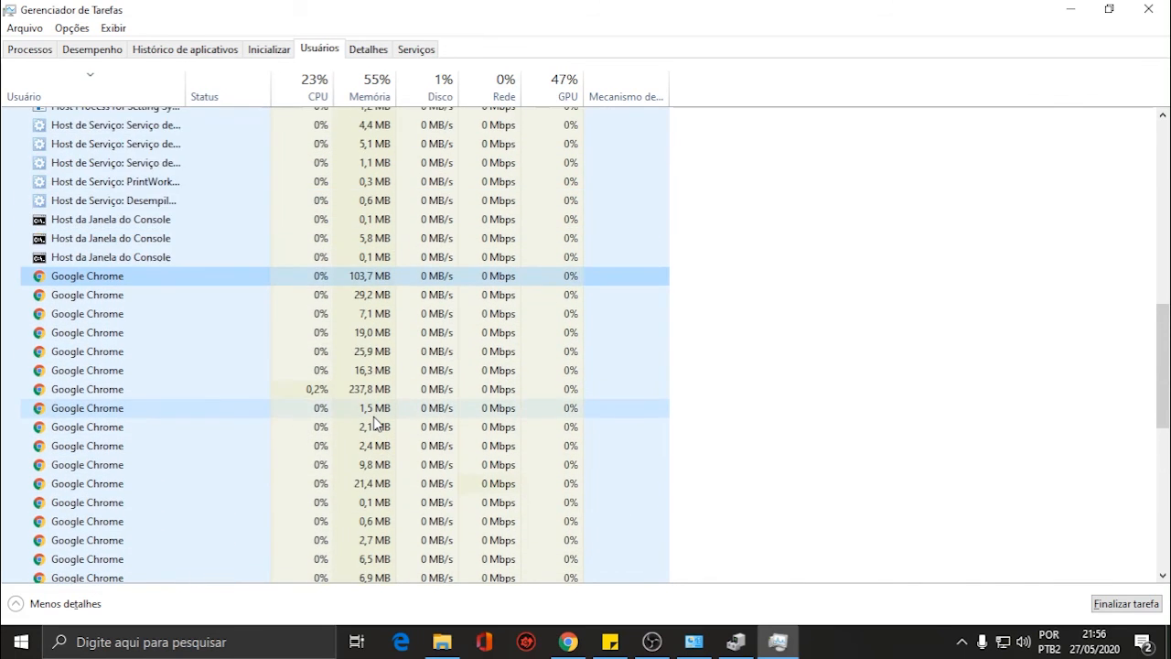
scroll(453, 407, "up", 4)
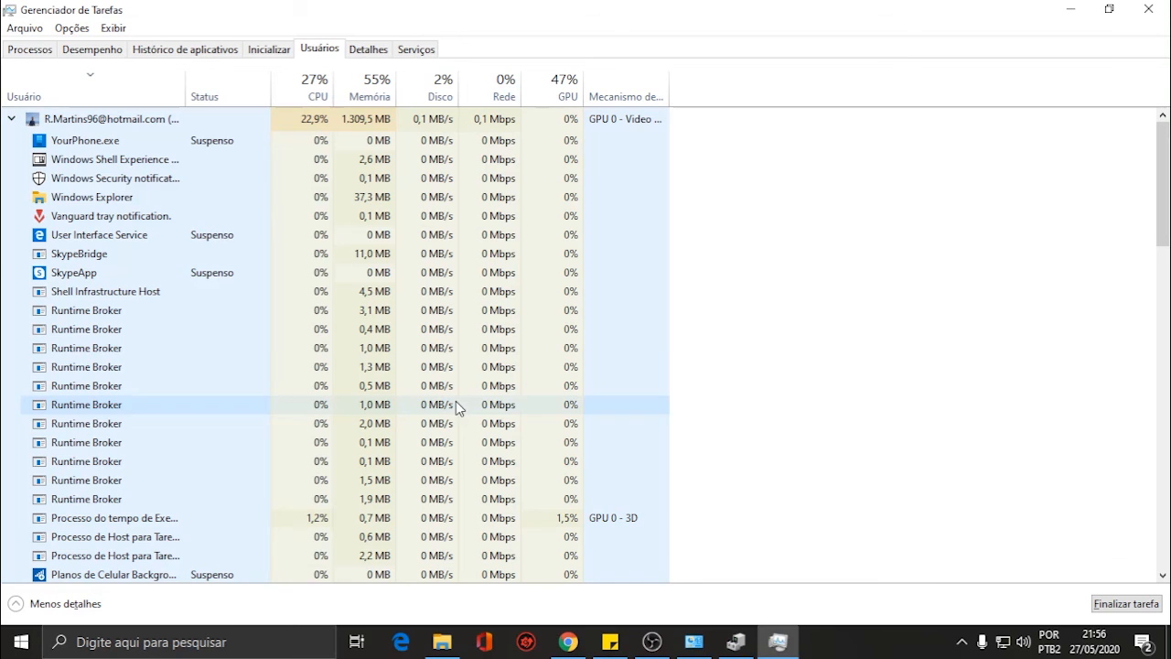
- Open the detailed process list, select obs64.exe and narrow the Status column to fit its contents
left_click(367, 51)
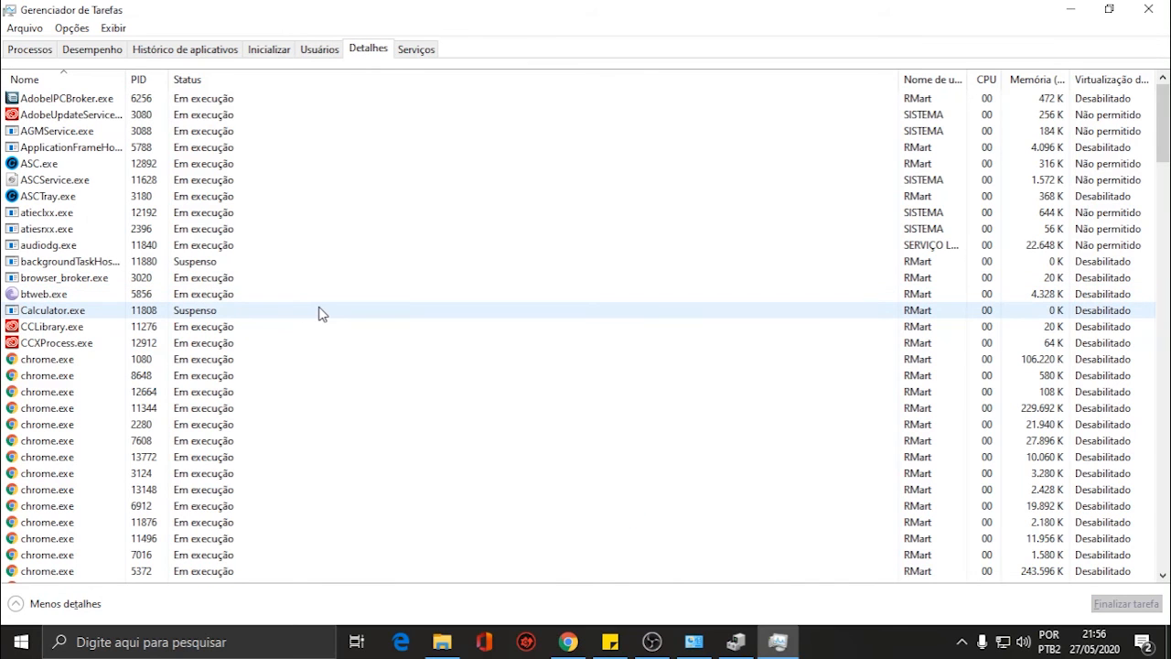
left_click(319, 314)
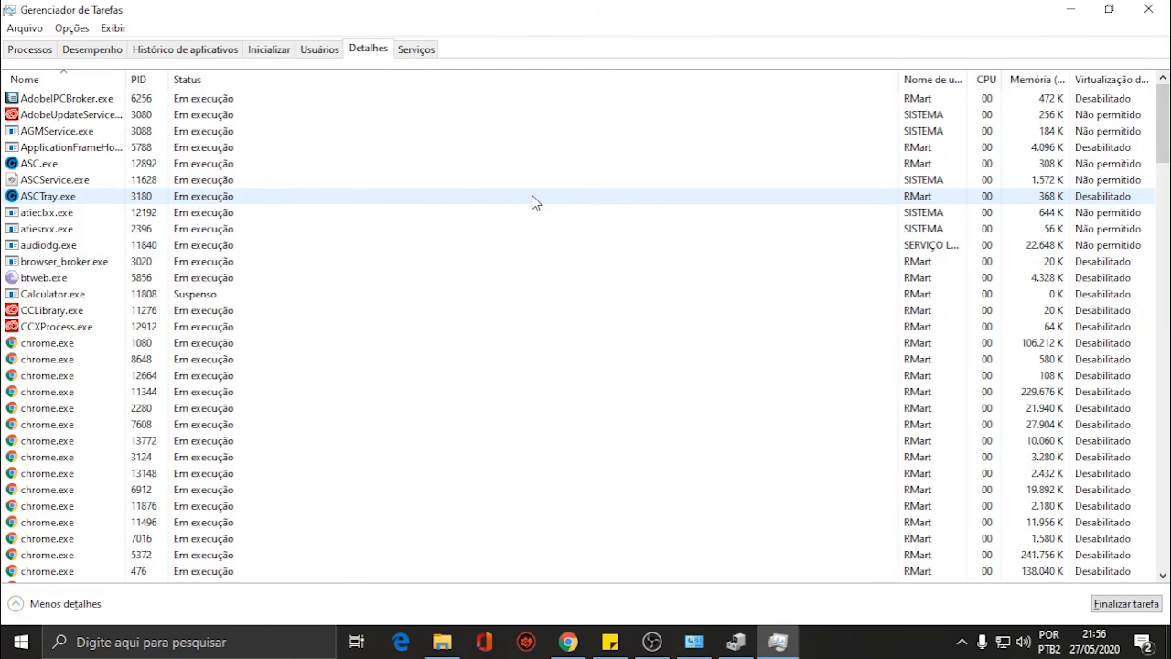
scroll(321, 245, "down", 3)
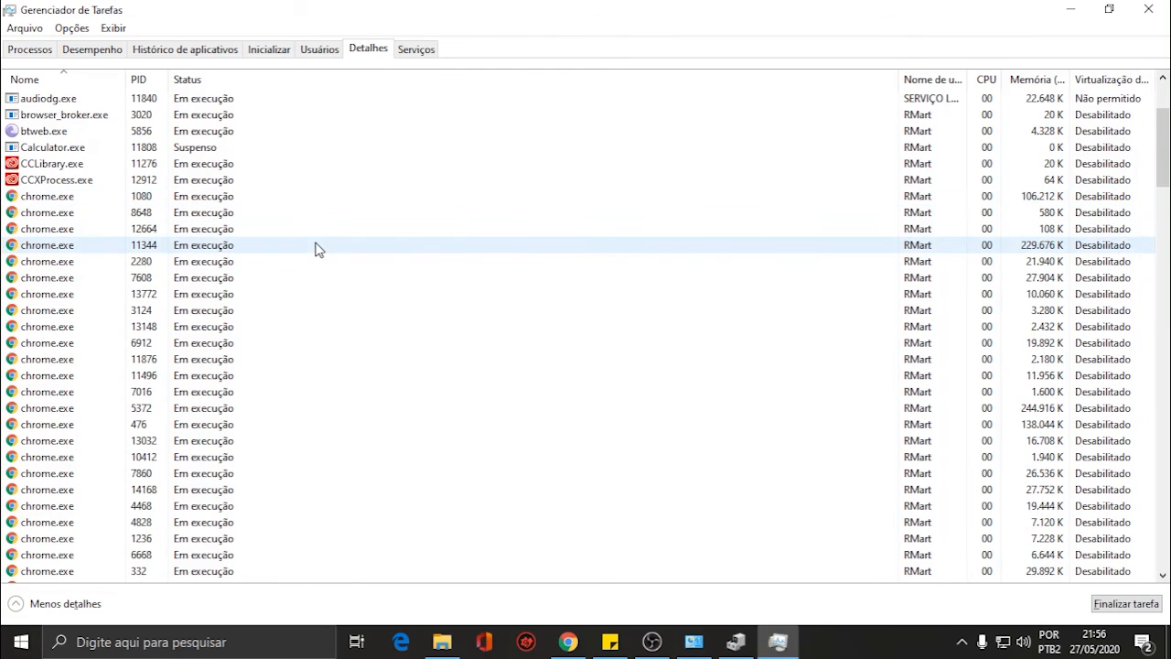
scroll(317, 249, "up", 3)
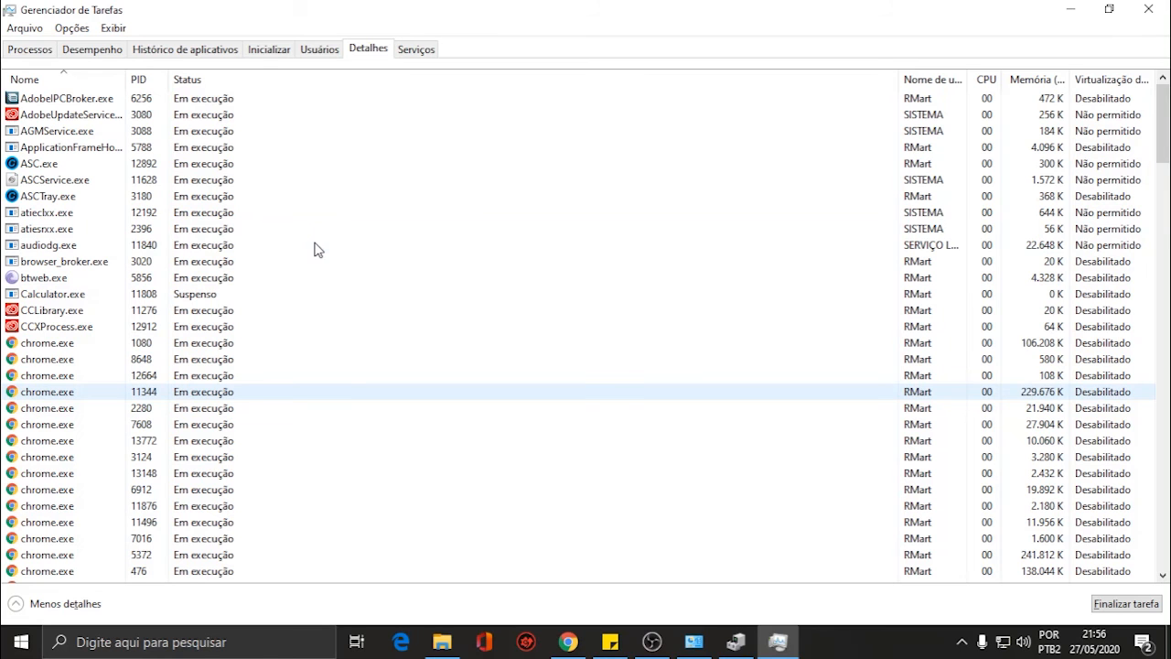
scroll(98, 211, "down", 14)
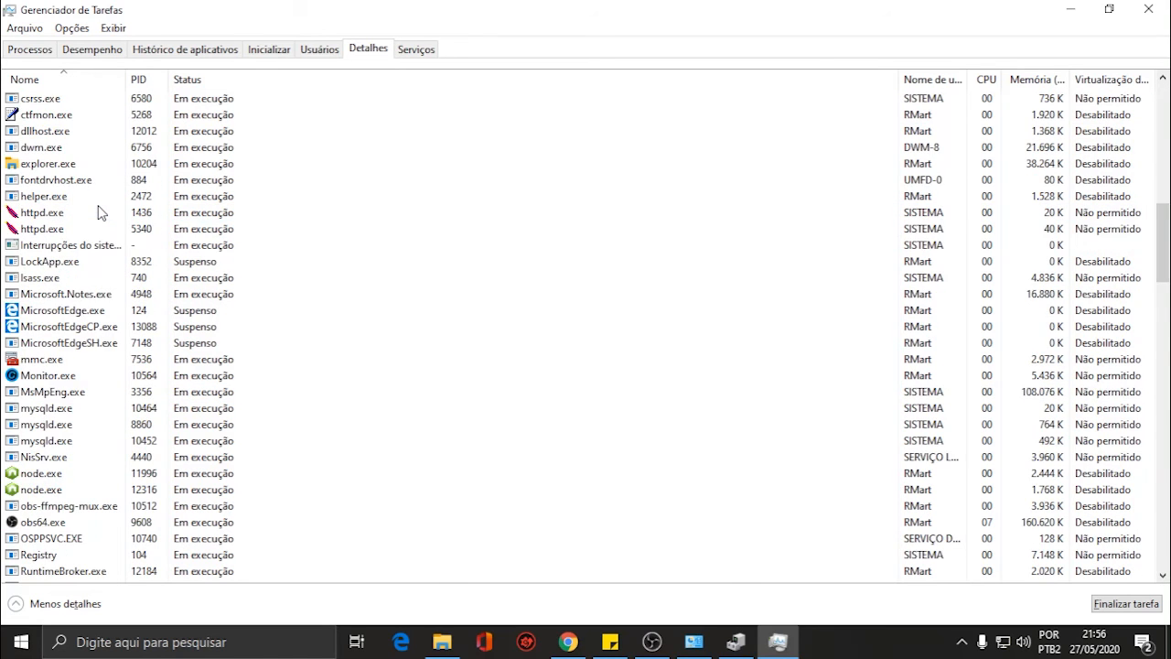
scroll(101, 212, "down", 4)
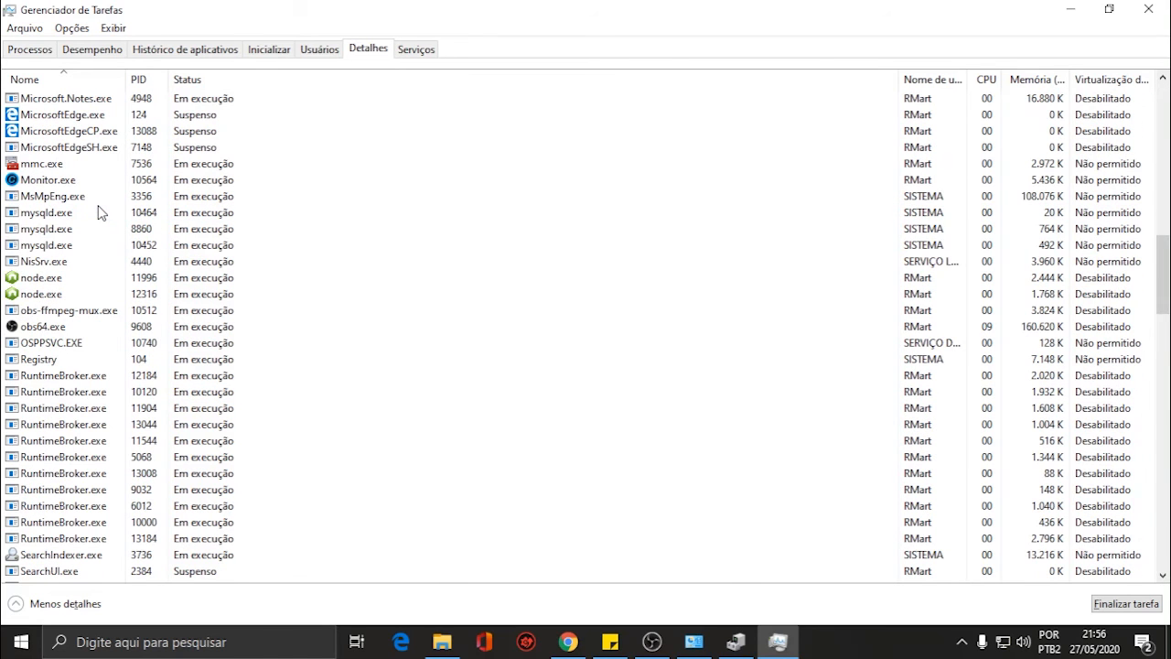
left_click(52, 327)
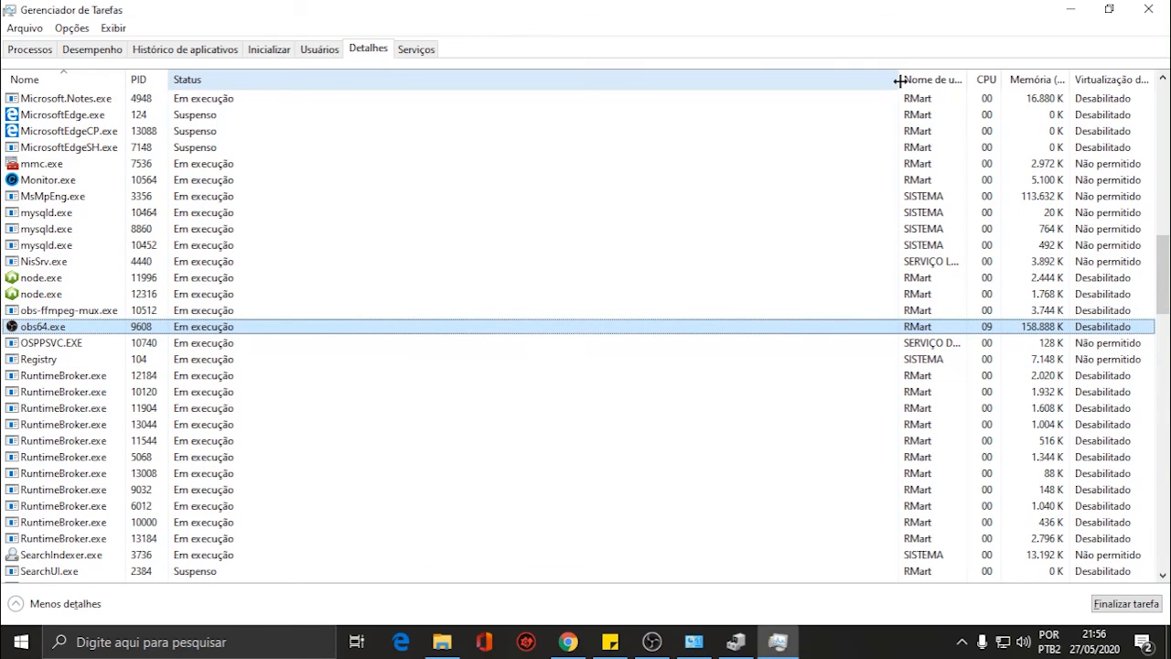
left_click_drag(899, 81, 315, 111)
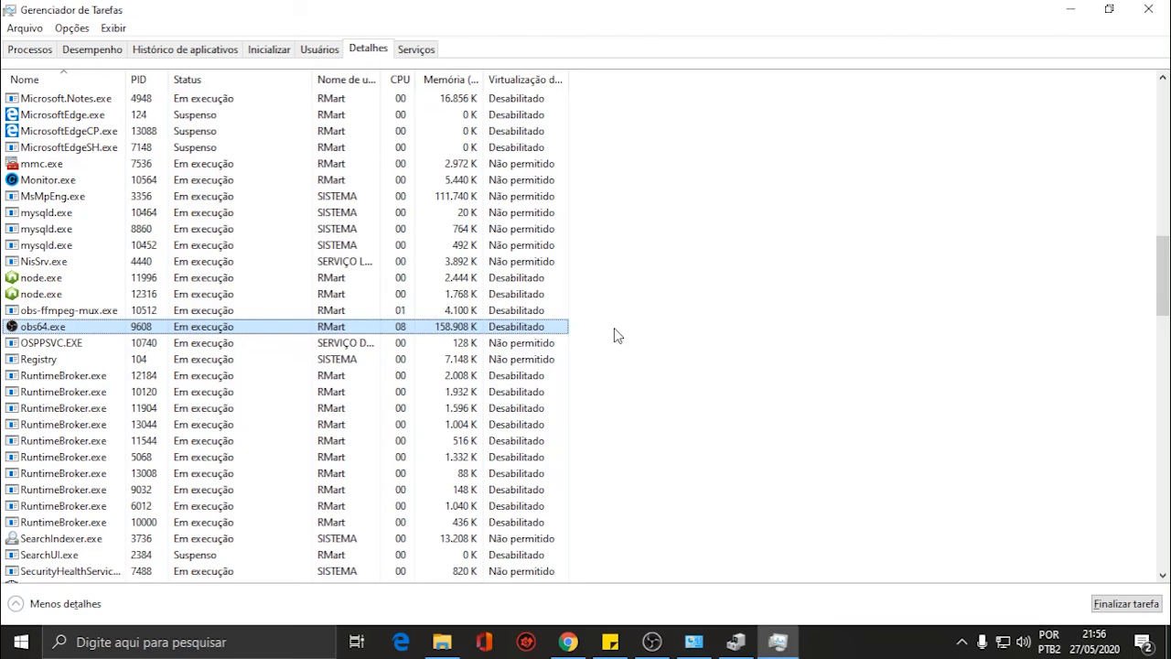
- Set the priority of the obs64.exe process to Tempo real and accept the priority change
right_click(95, 330)
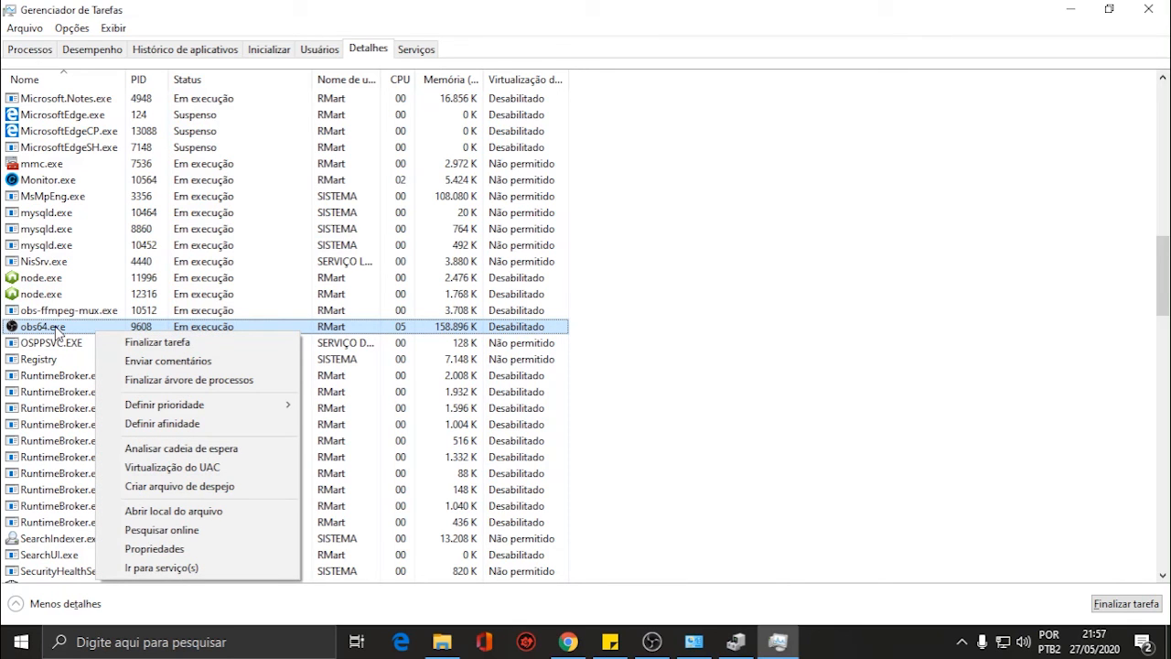
mouse_move(186, 409)
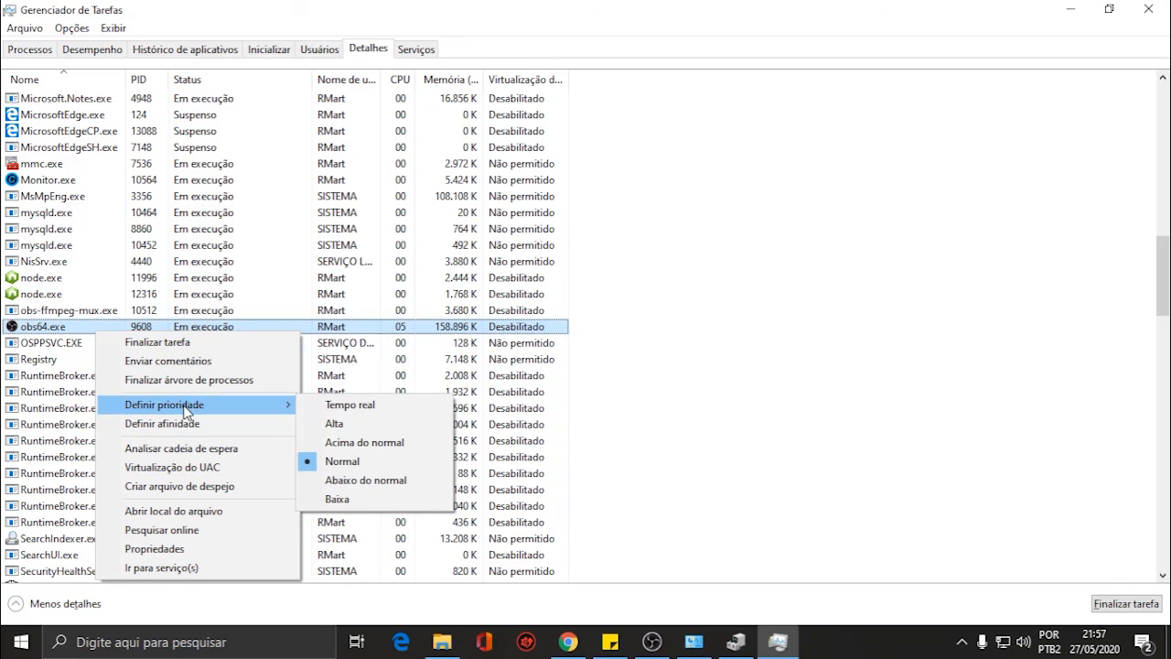
left_click(384, 415)
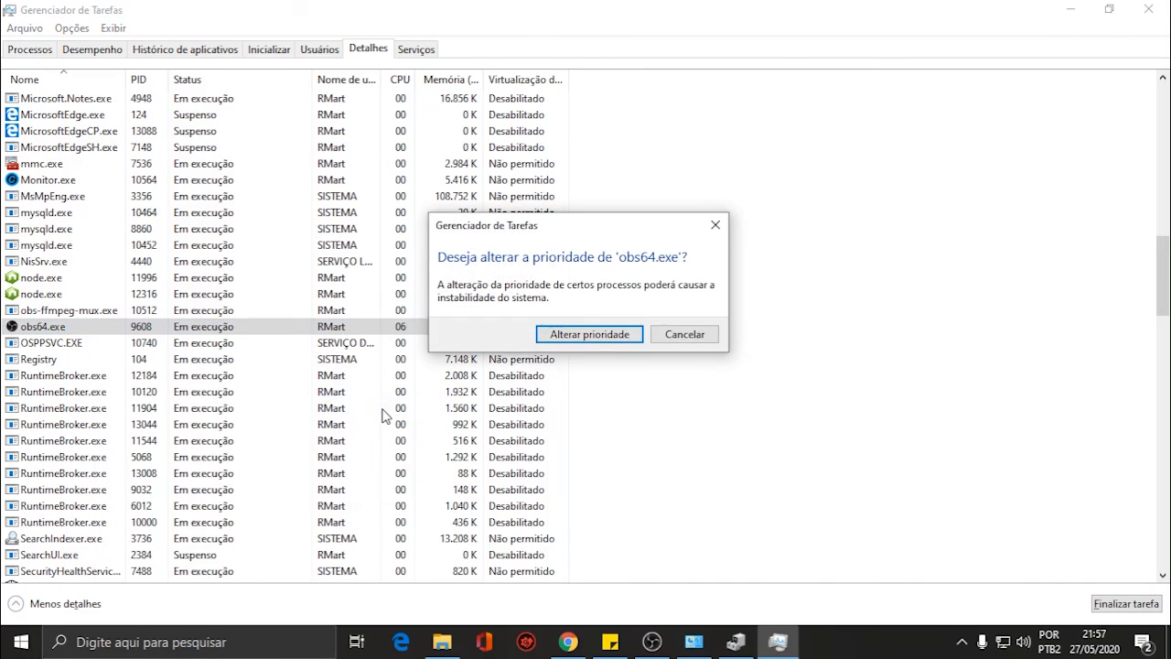
left_click(595, 335)
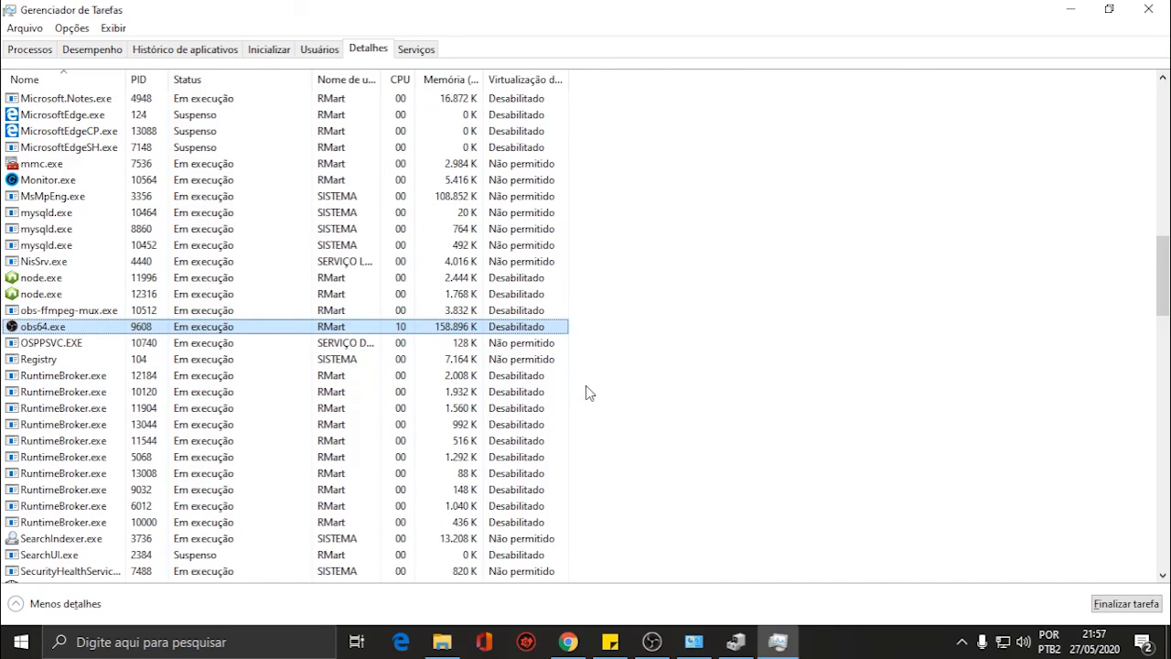
- Sort the detailed process list by user name and look through the accounts running the processes
scroll(436, 280, "up", 20)
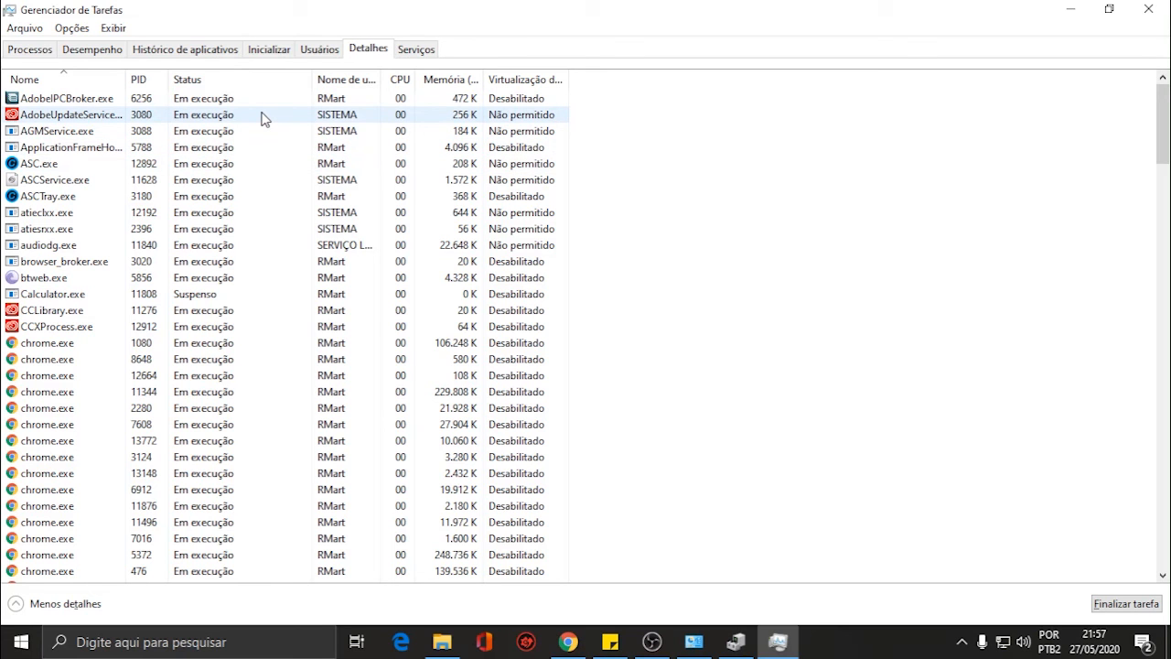
scroll(274, 170, "down", 2)
scroll(276, 169, "up", 2)
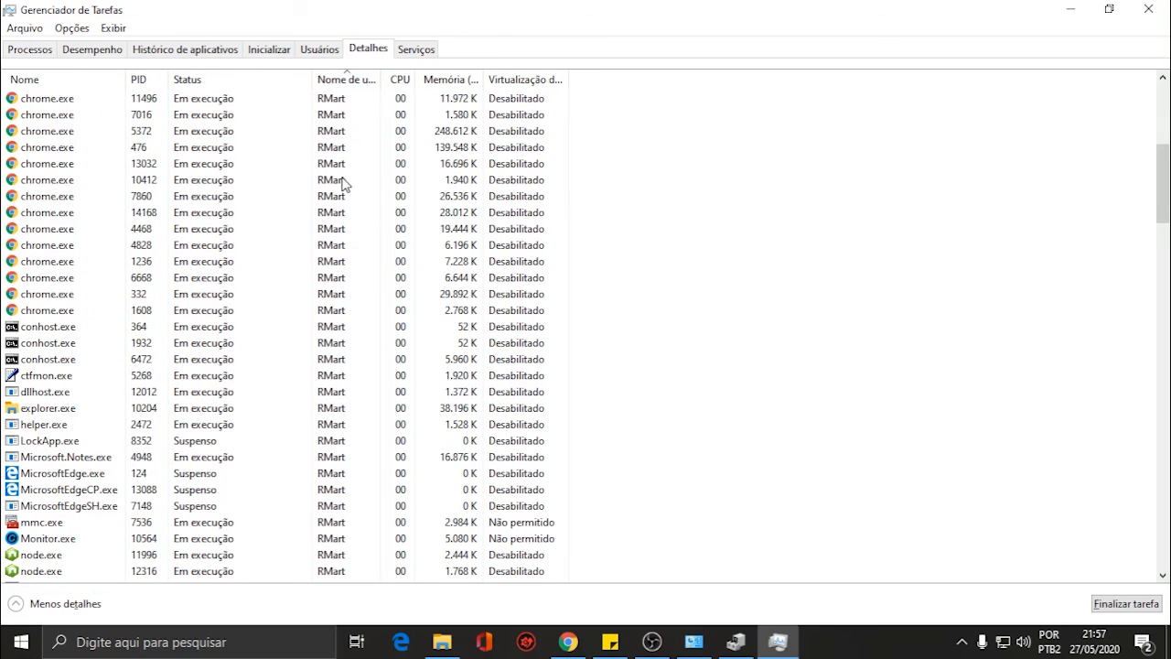
scroll(348, 183, "up", 8)
scroll(357, 203, "down", 14)
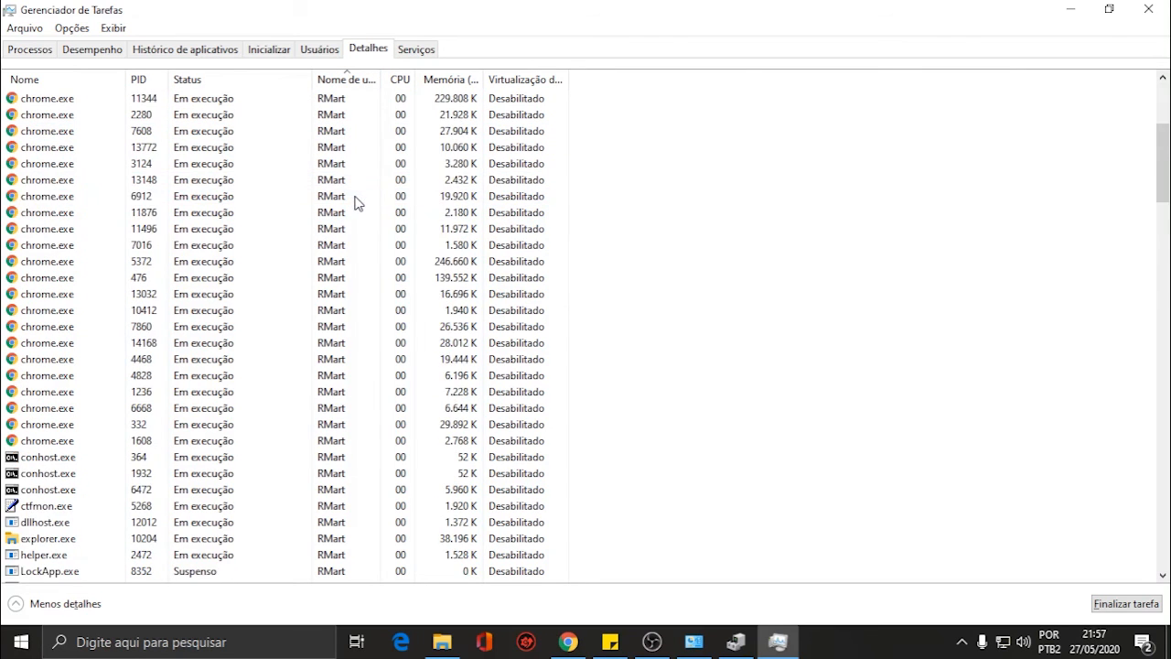
scroll(351, 176, "up", 4)
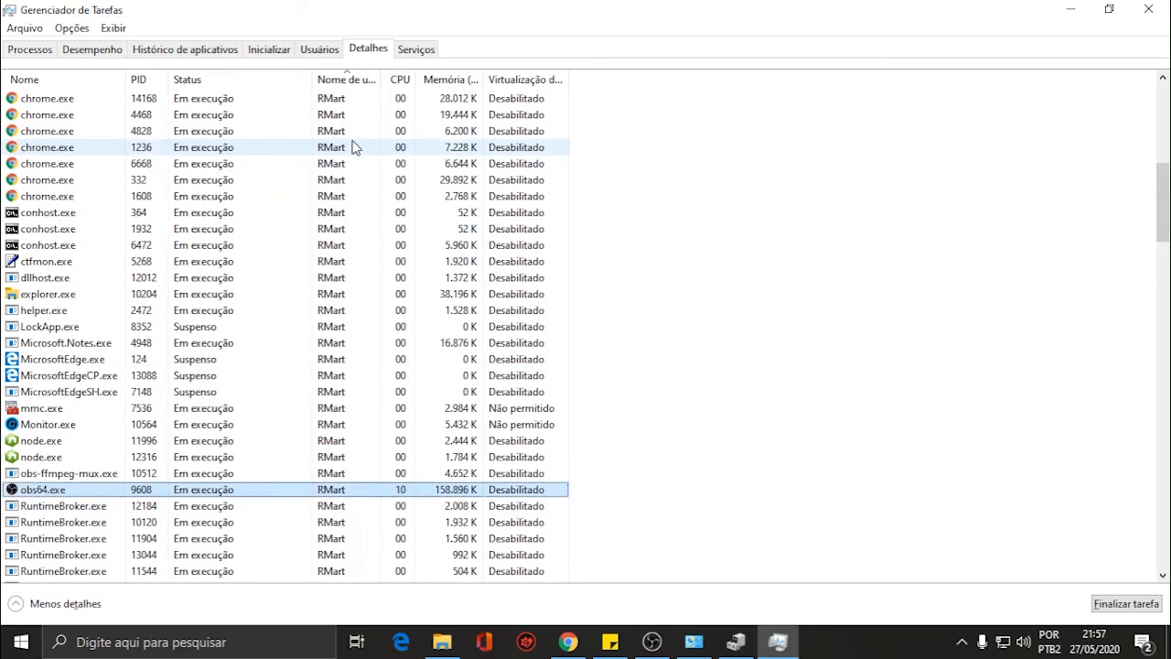
scroll(347, 179, "down", 16)
scroll(340, 238, "up", 1)
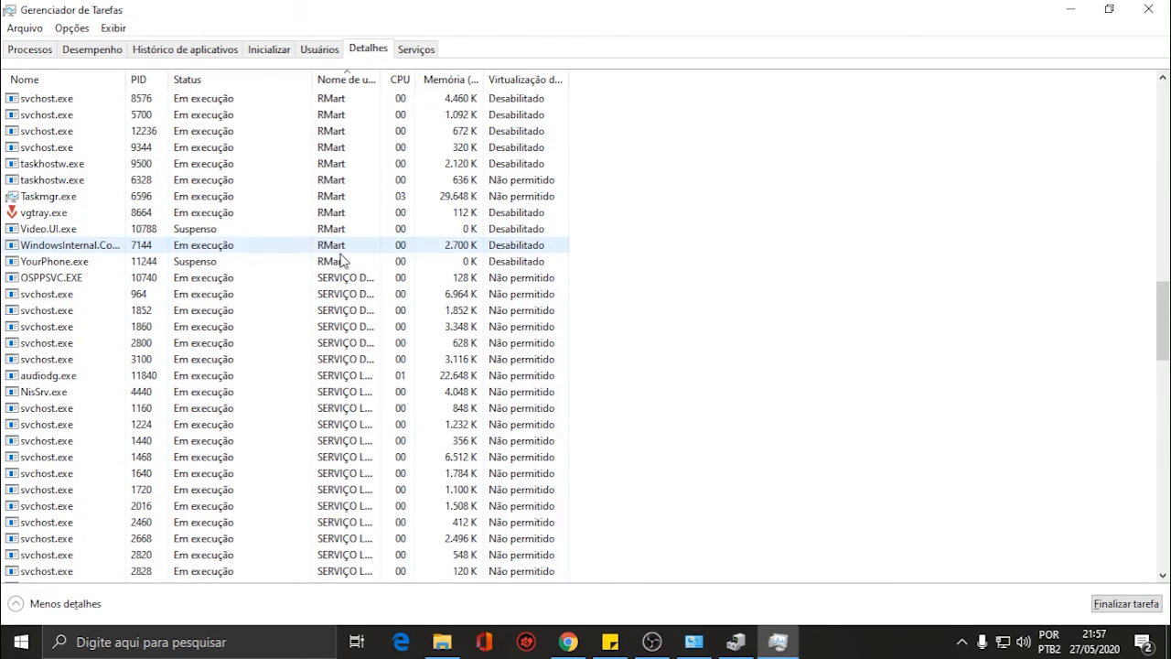
scroll(350, 271, "down", 2)
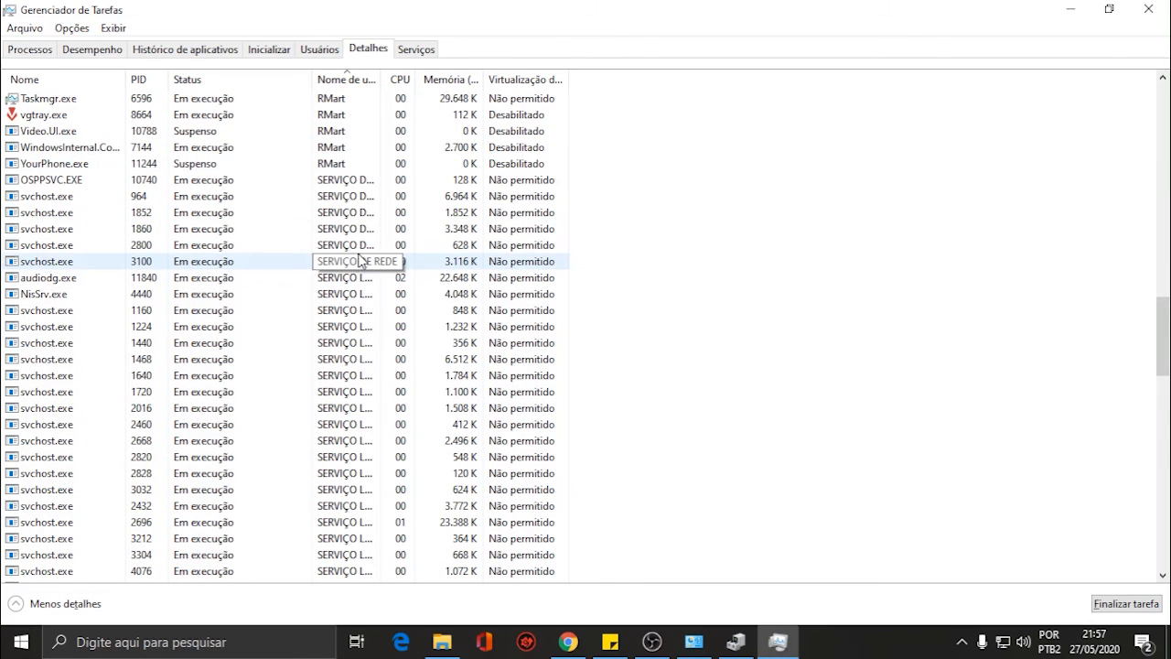
- Widen the user name column to show full account names and review the service and system processes
left_click_drag(382, 79, 486, 81)
scroll(380, 274, "down", 1)
scroll(380, 275, "down", 20)
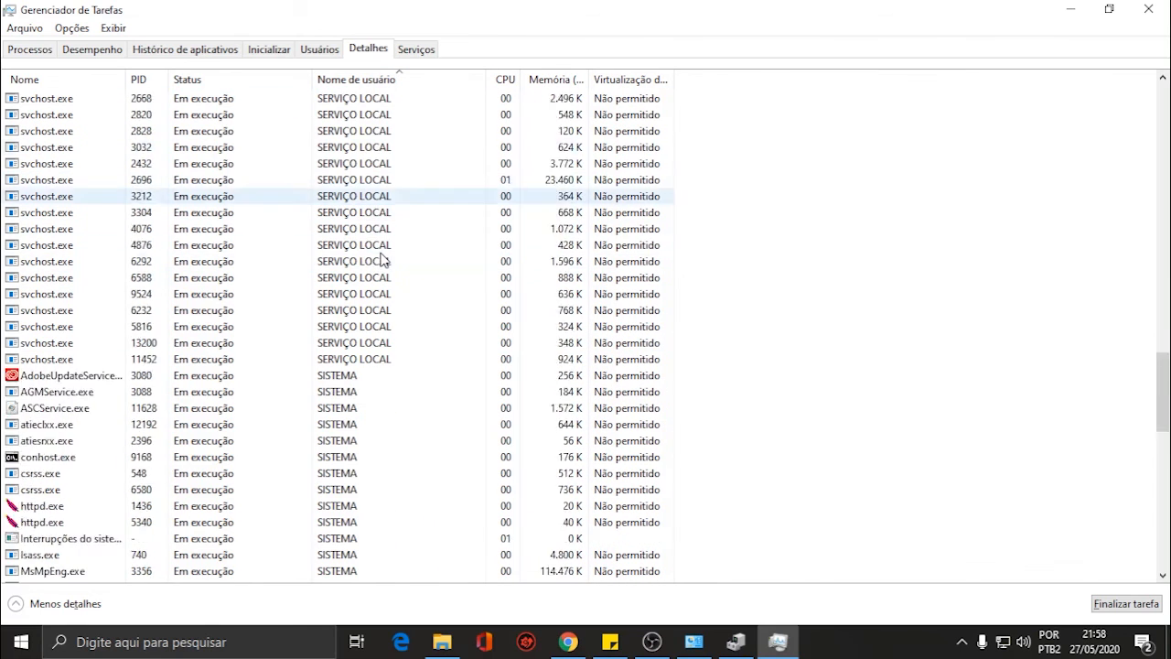
scroll(322, 247, "down", 4)
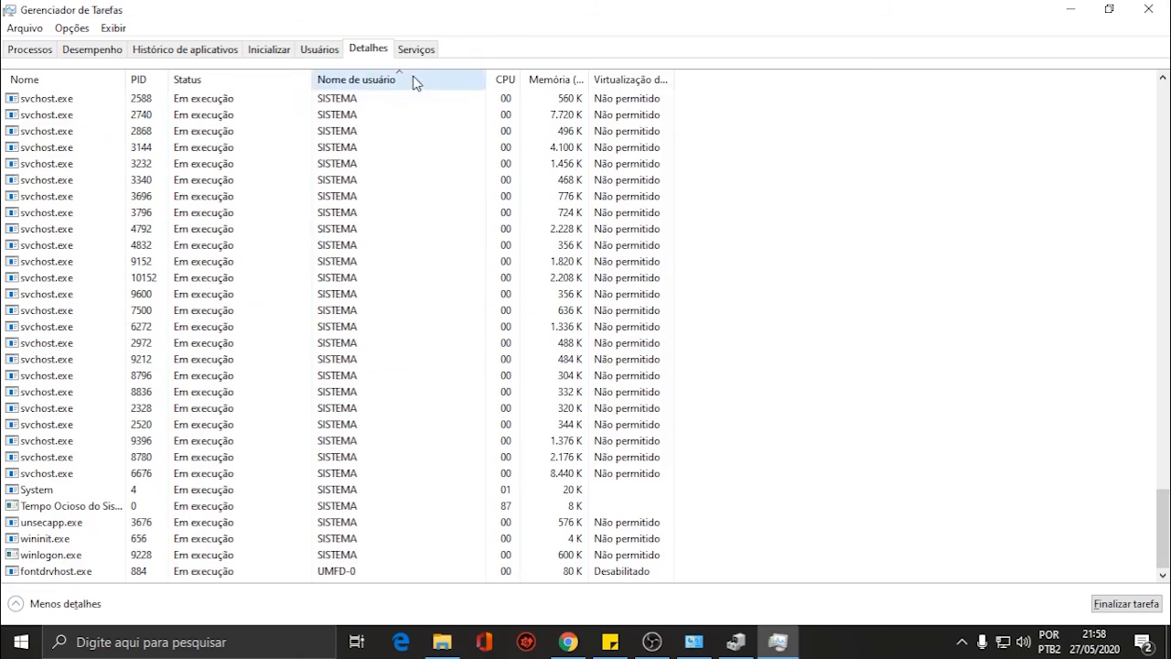
- Return to the overview of running apps and end the Notas Autoadesivas task
left_click(27, 50)
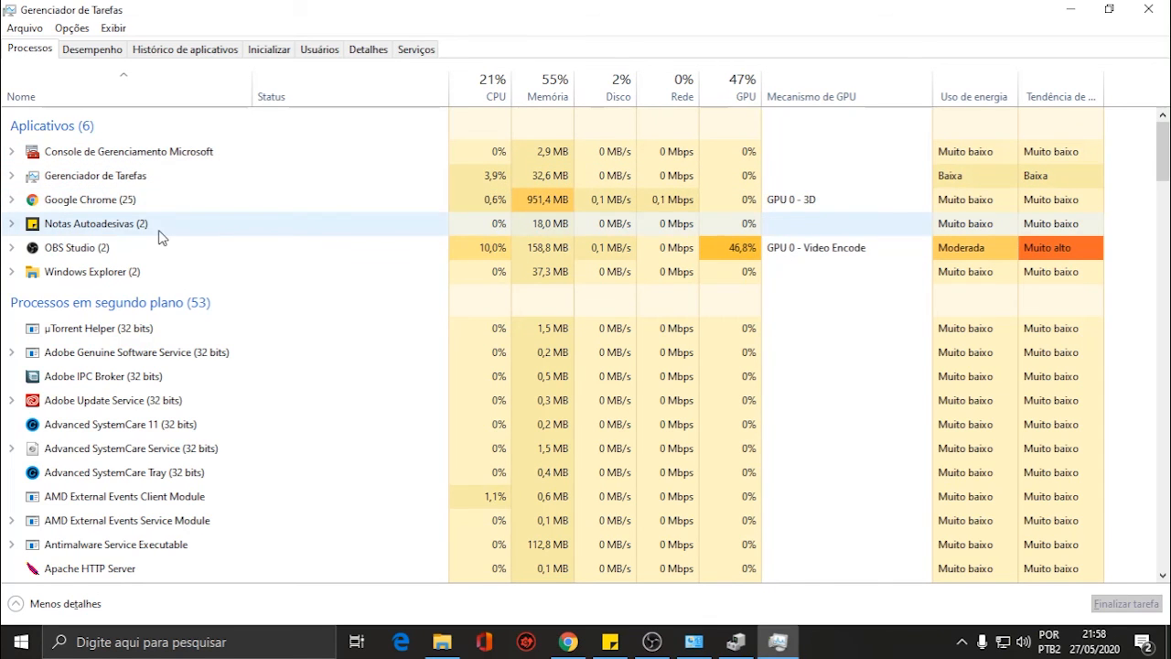
left_click(125, 278)
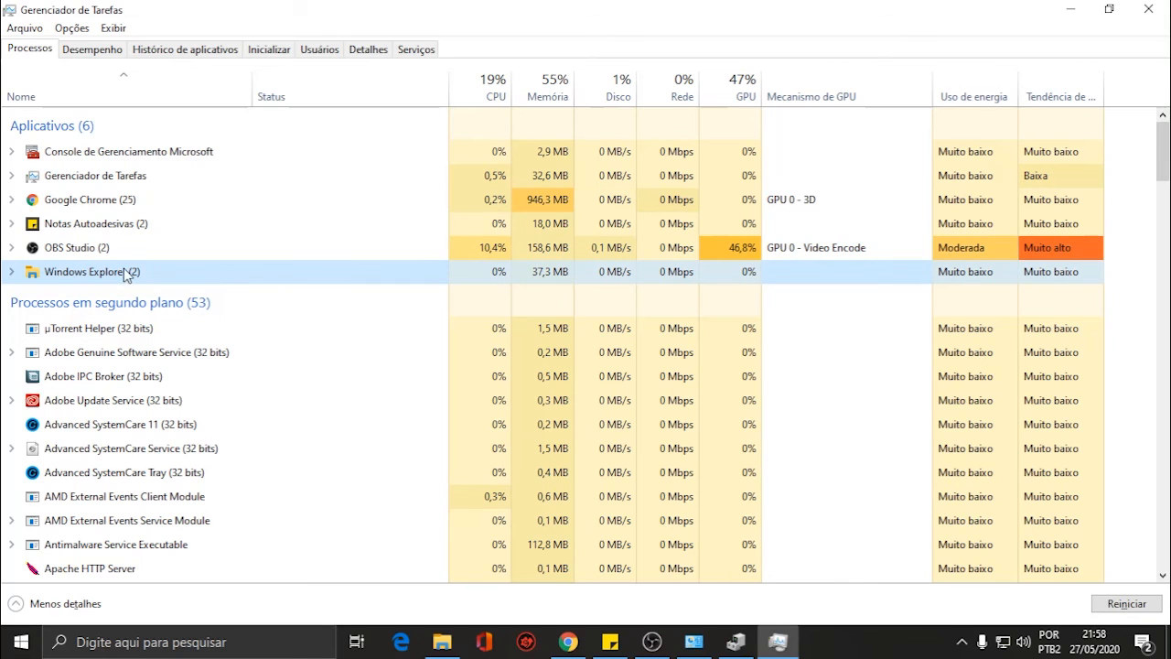
left_click(190, 154)
left_click(142, 227)
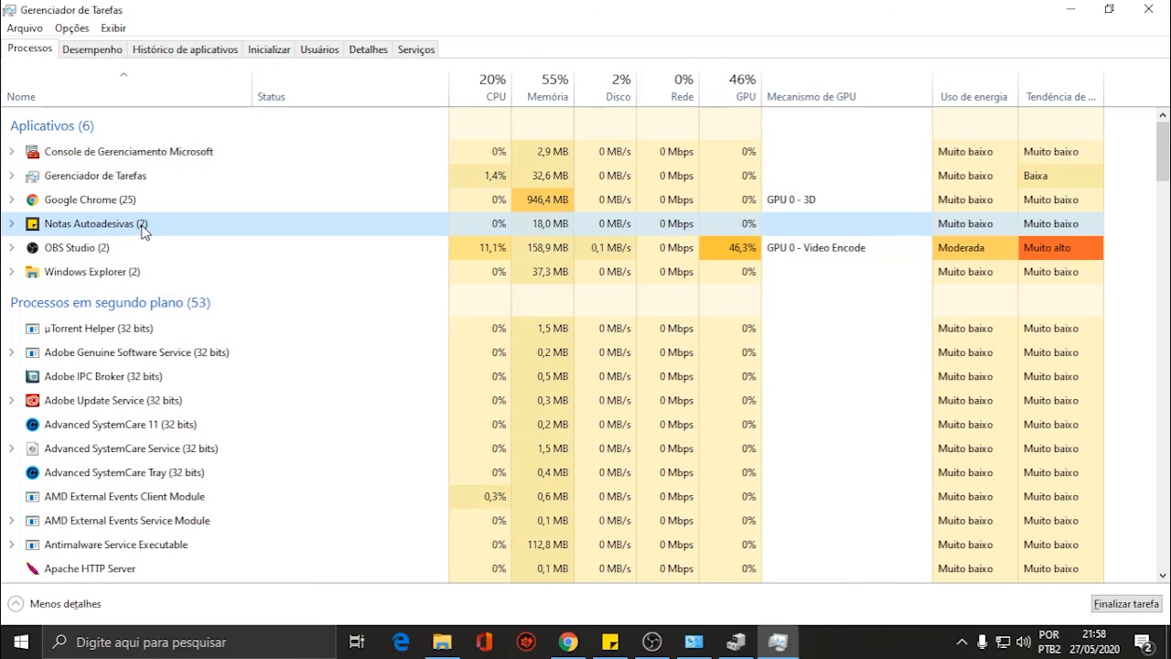
right_click(153, 229)
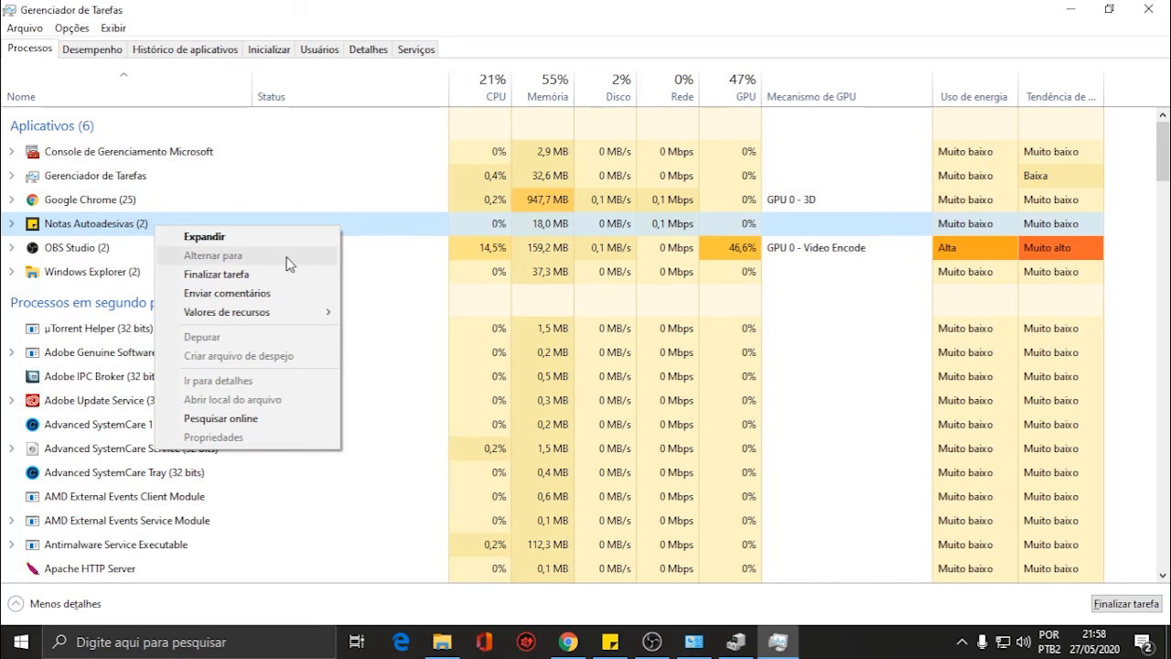
left_click(279, 284)
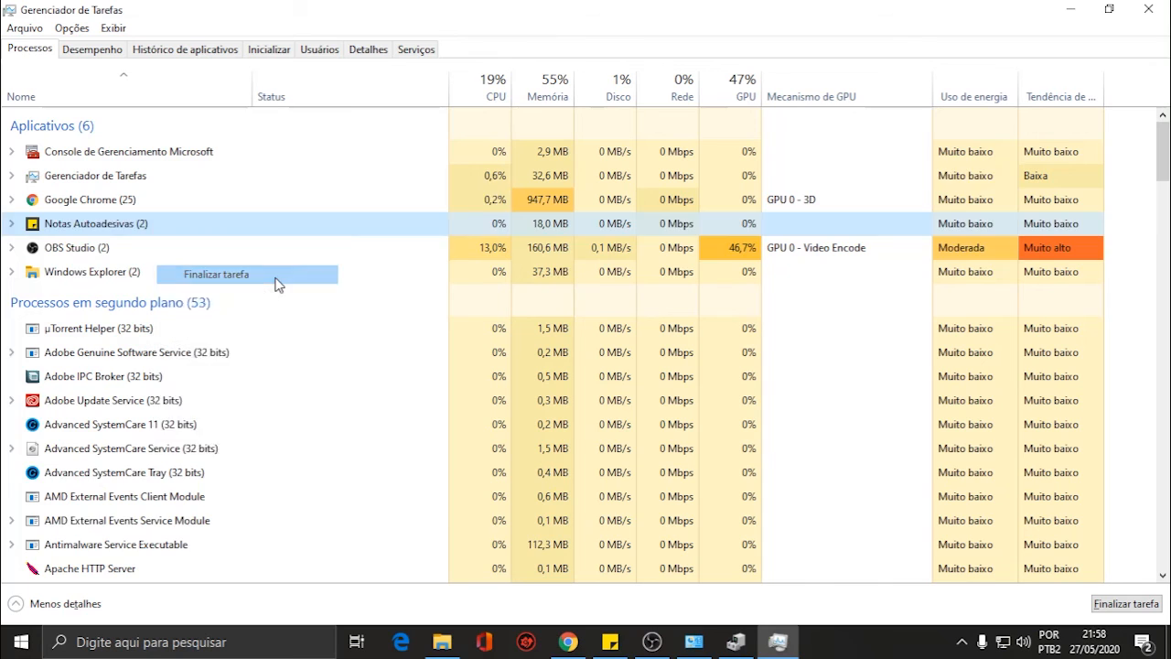